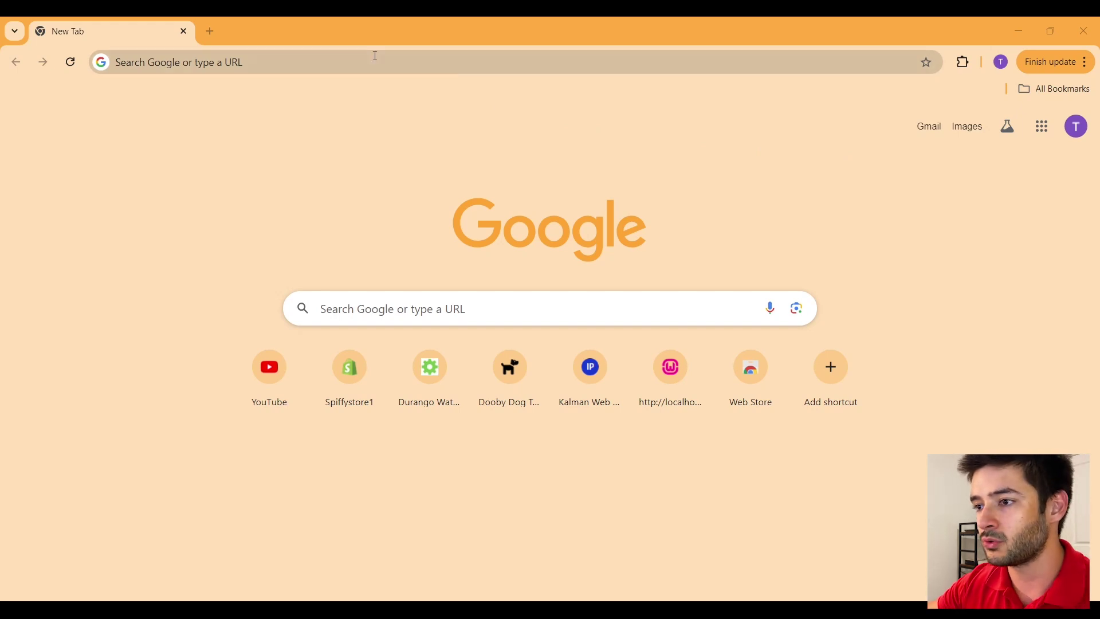
Rerun the 'shopify partner' search and open the Become a Shopify Partner signup page.
left_click(375, 55)
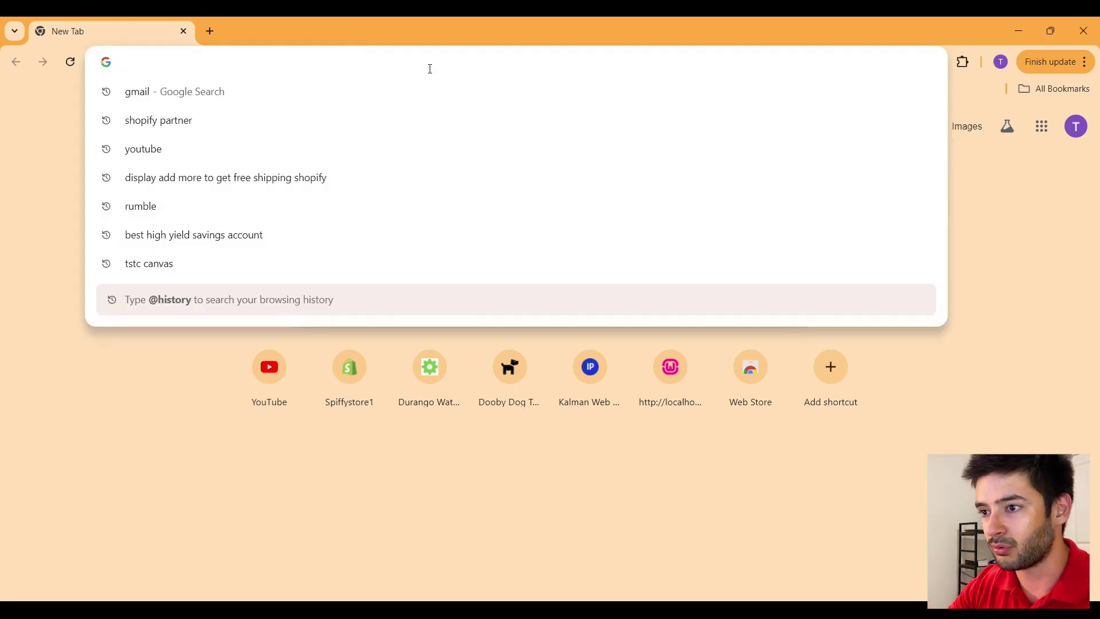
left_click(244, 127)
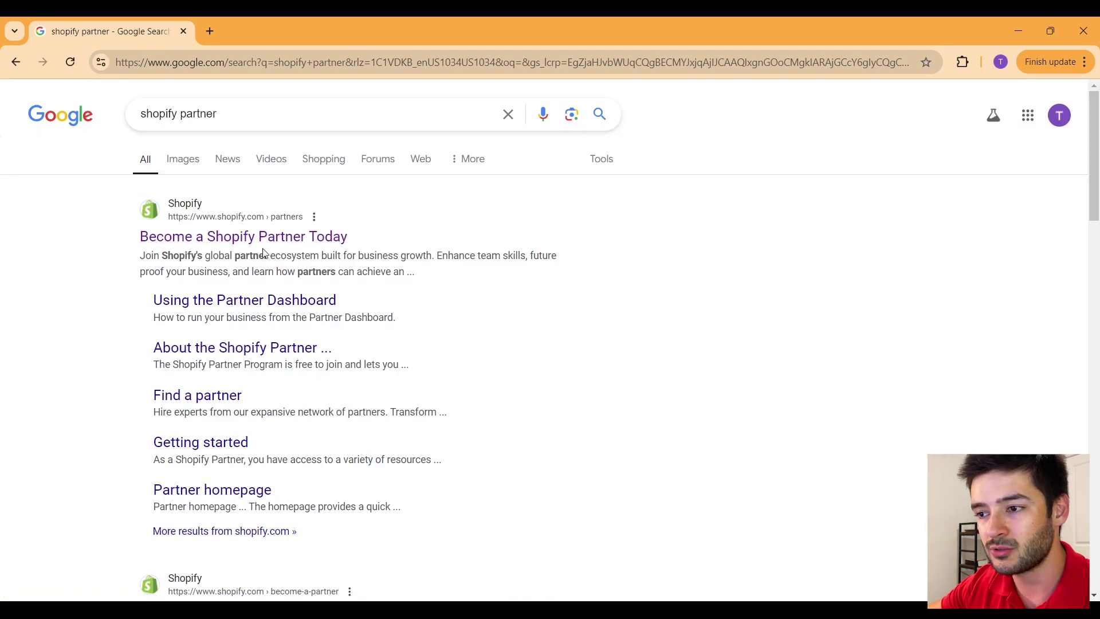
left_click(202, 244)
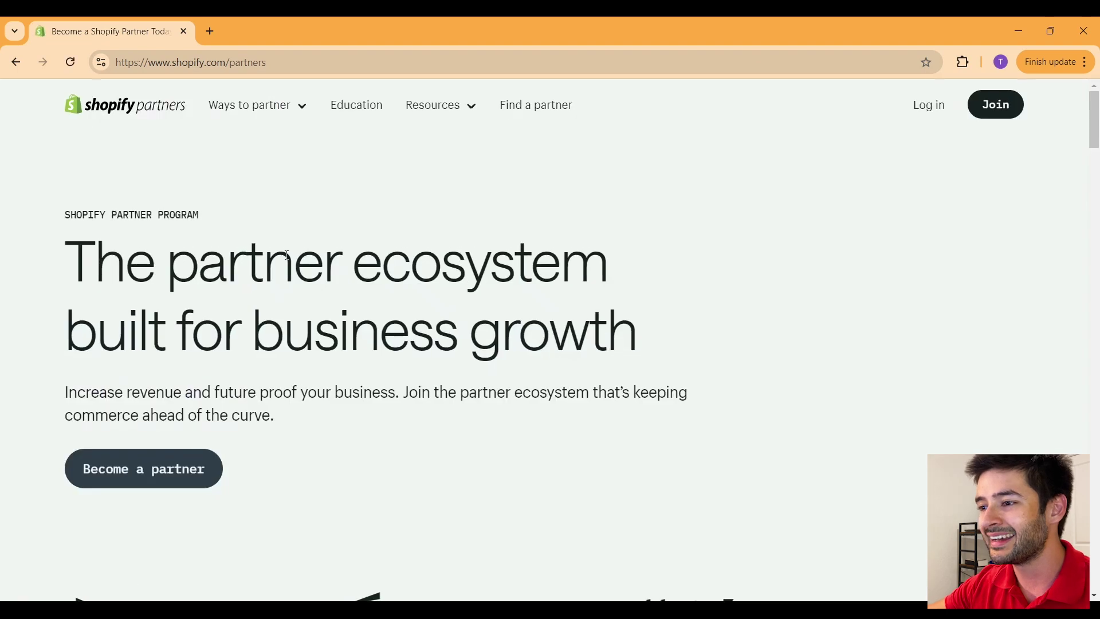
left_click(1002, 110)
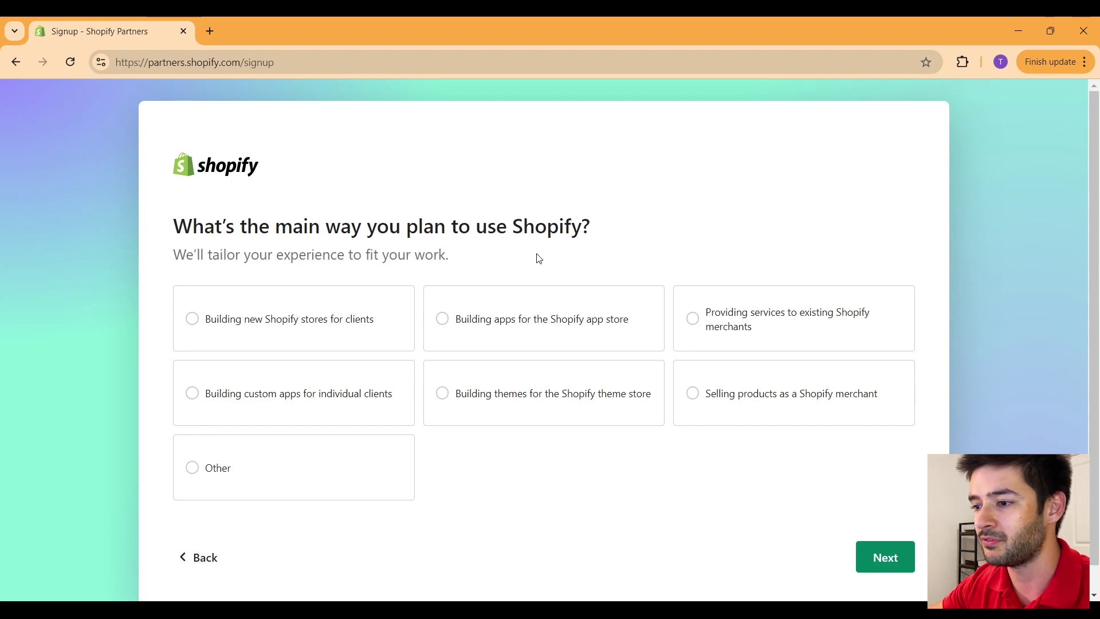
Choose 'Building new Shopify stores for clients' and set the business location to Texas, United States.
left_click(246, 326)
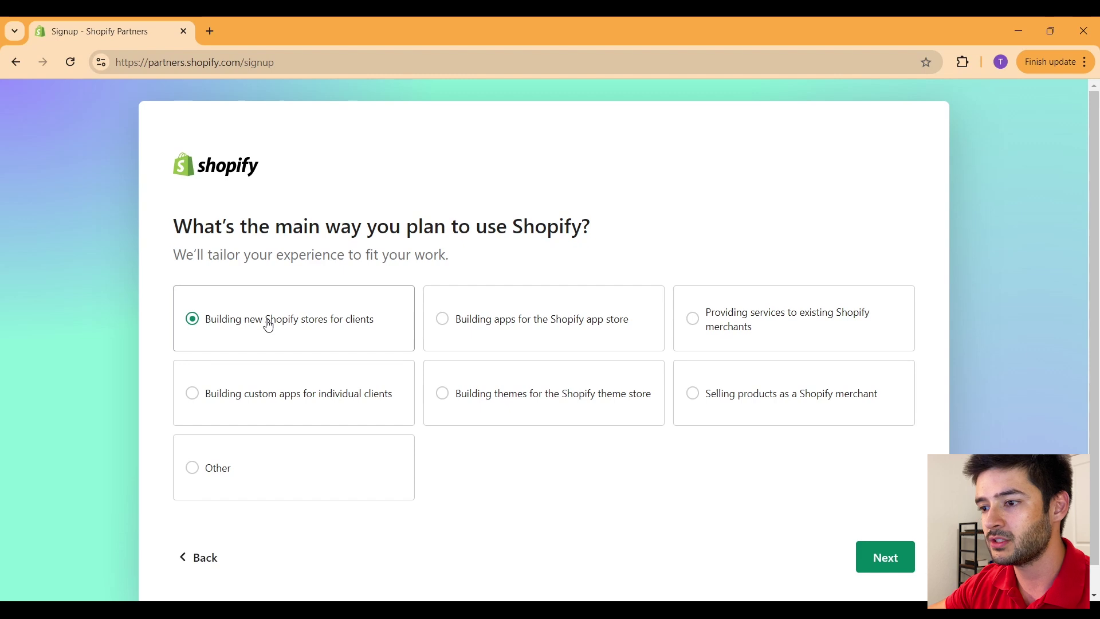
left_click(878, 558)
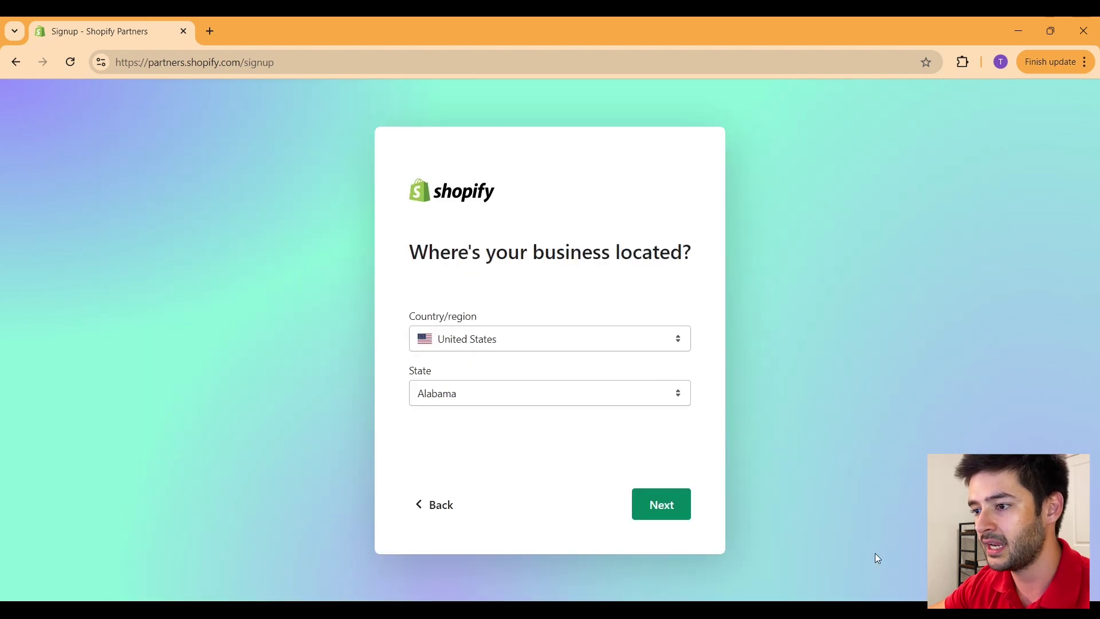
left_click(606, 398)
scroll(583, 255, "down", 10)
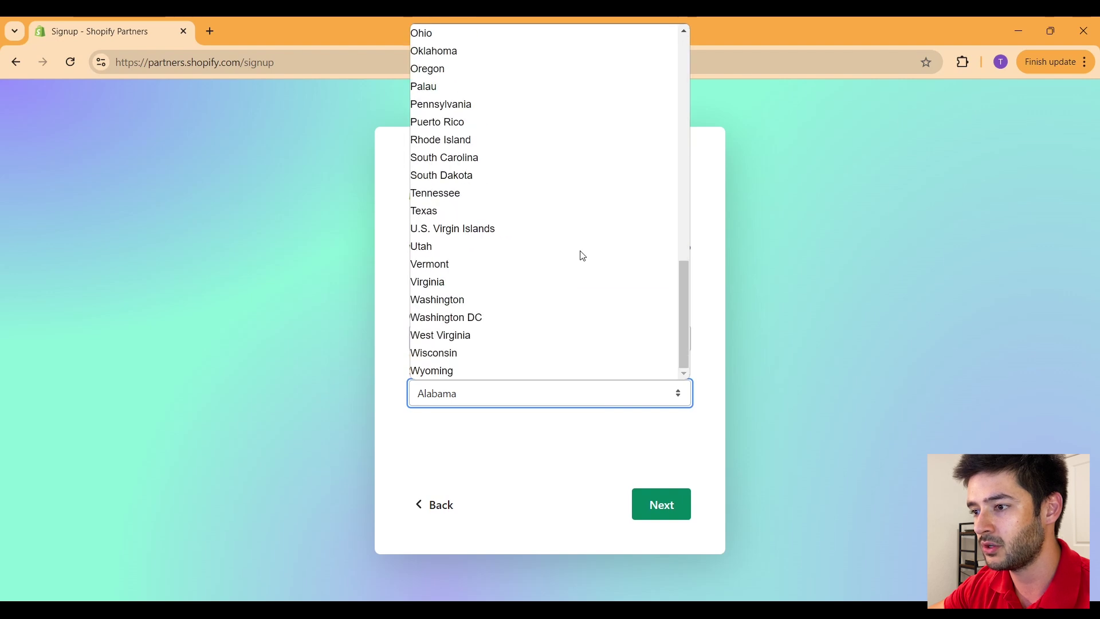
left_click(496, 220)
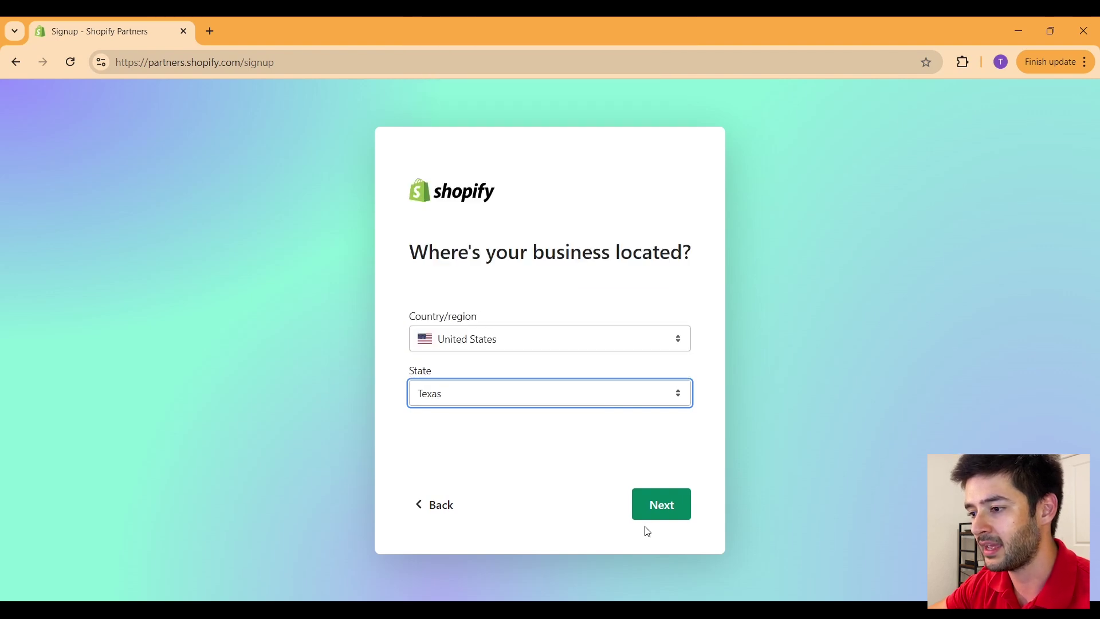
left_click(662, 505)
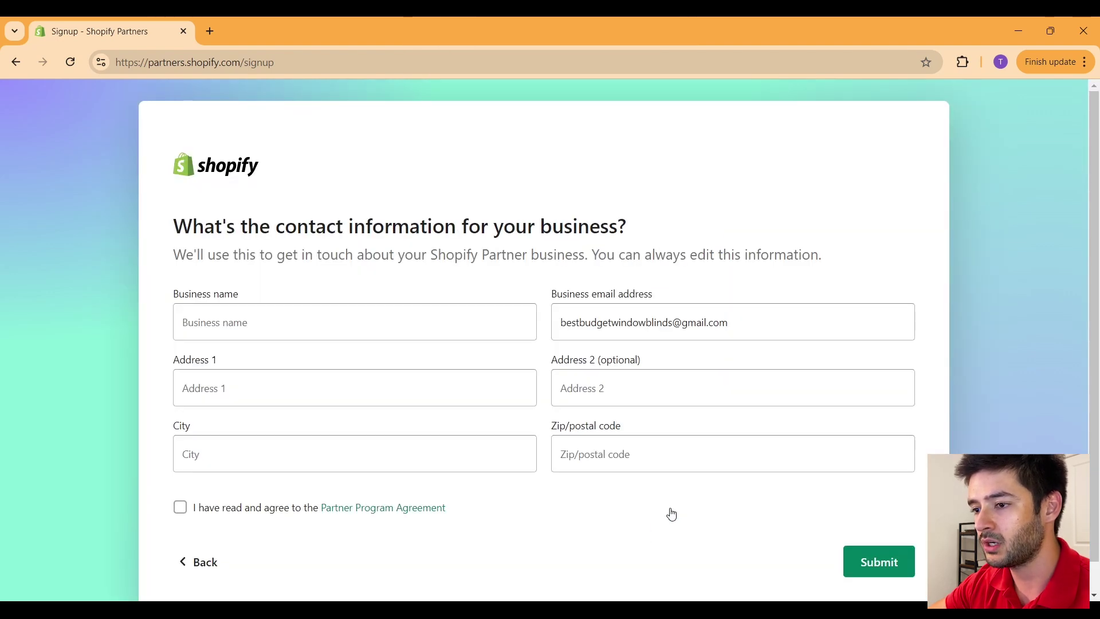
Enter the business name, fill in the suggested business email, and submit to create the partner account.
scroll(672, 514, "down", 1)
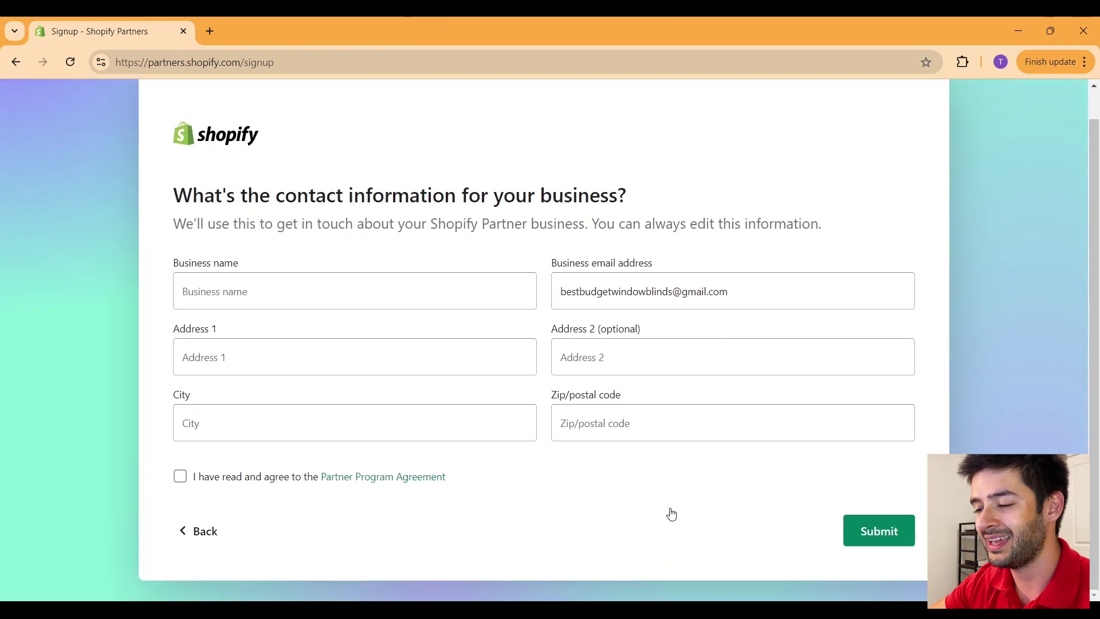
left_click(379, 289)
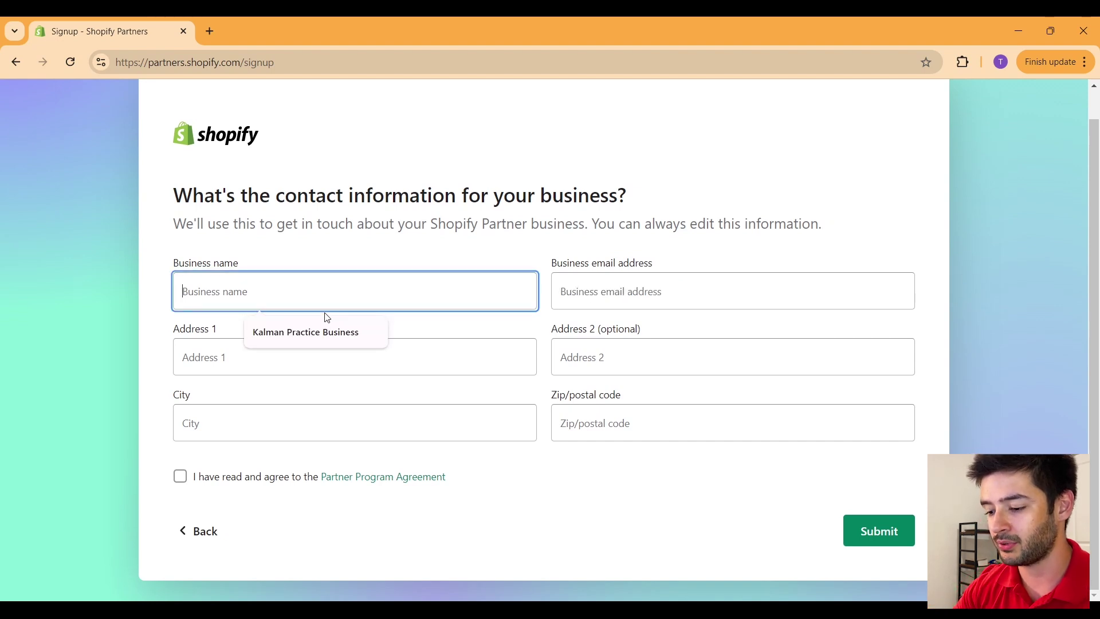
type("Kalman ")
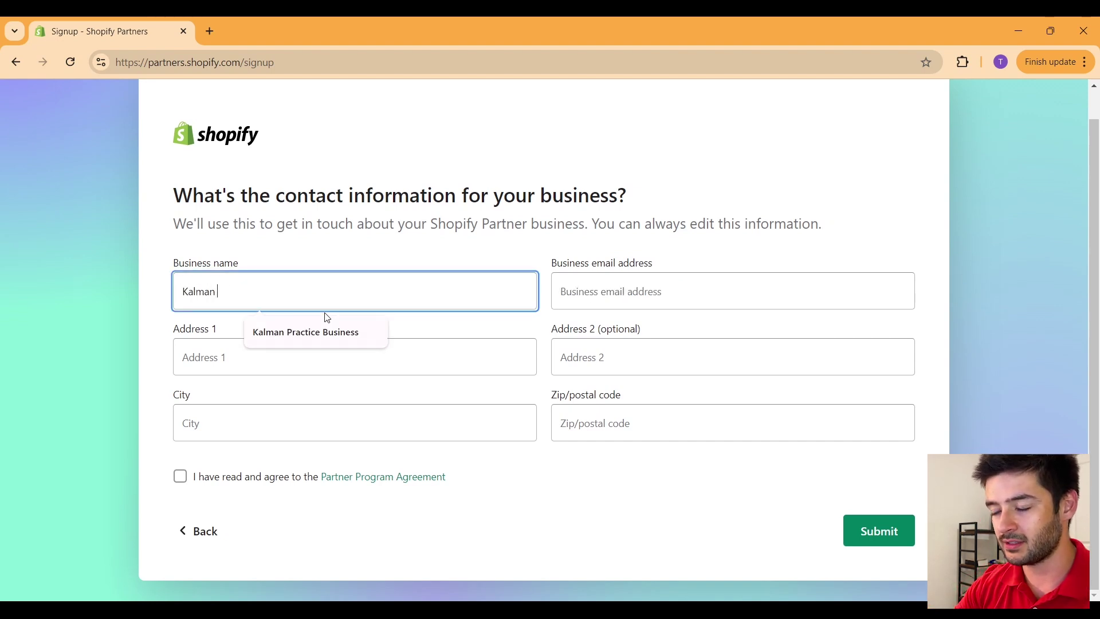
type("Web Des")
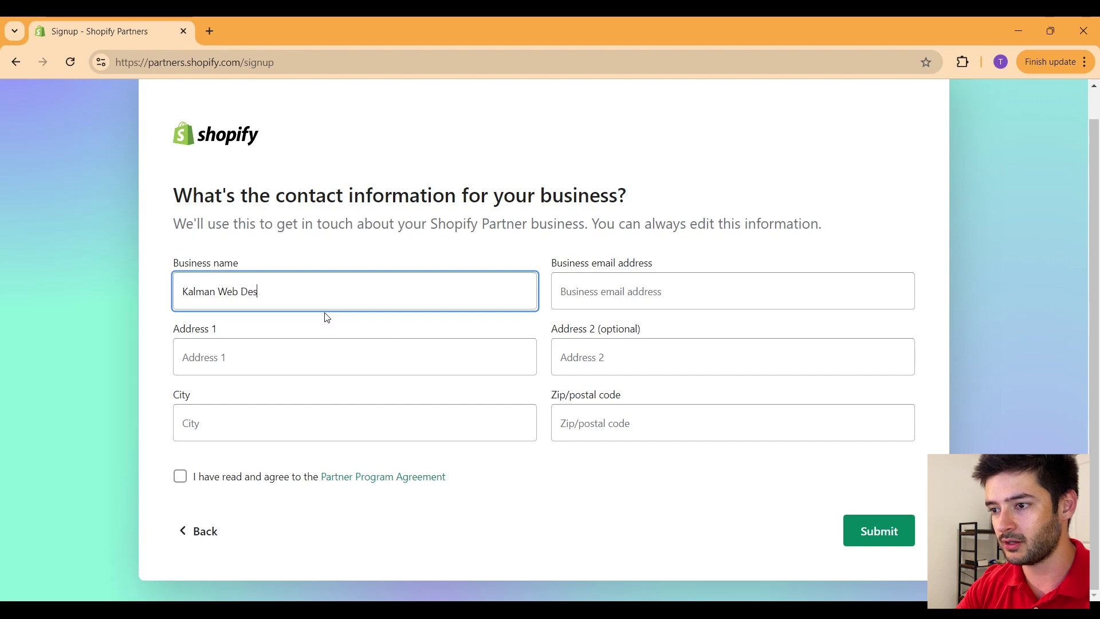
type("ign")
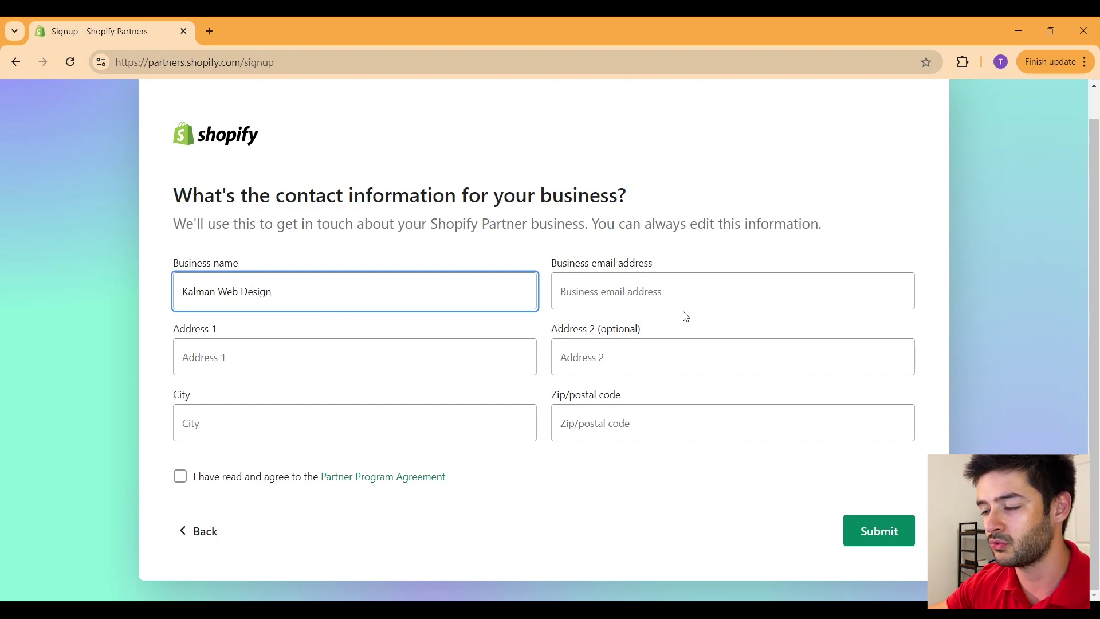
left_click(662, 291)
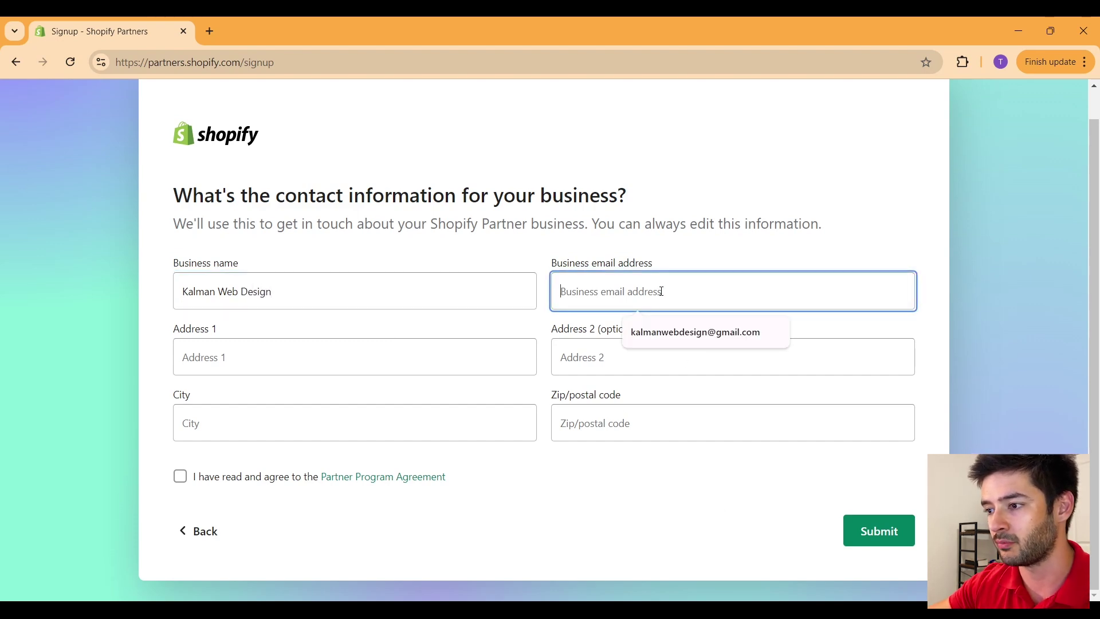
left_click(653, 329)
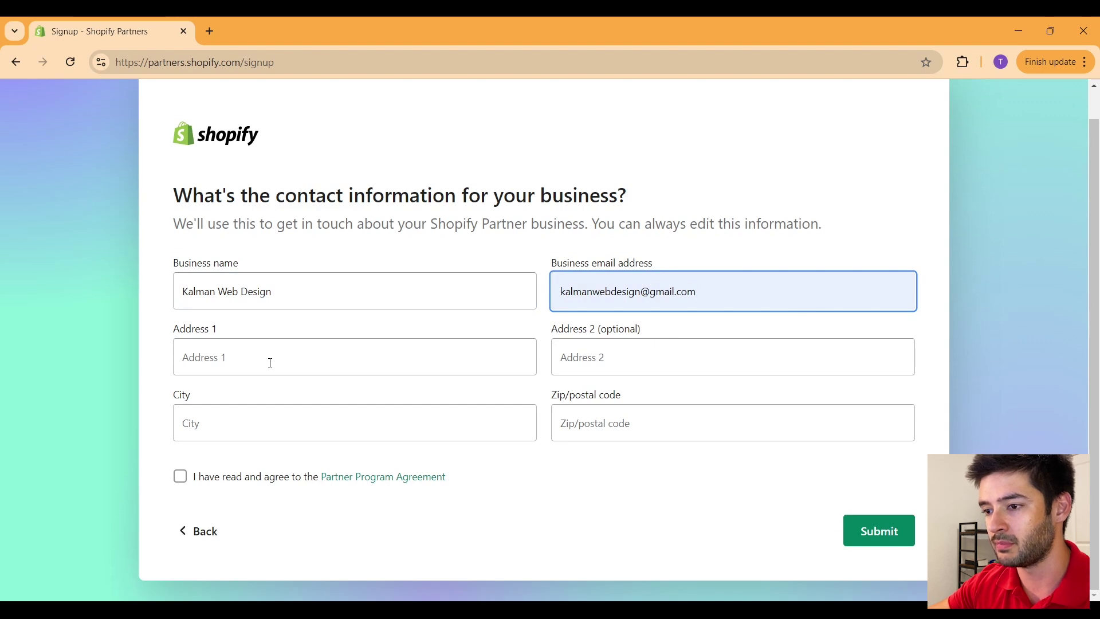
left_click(872, 532)
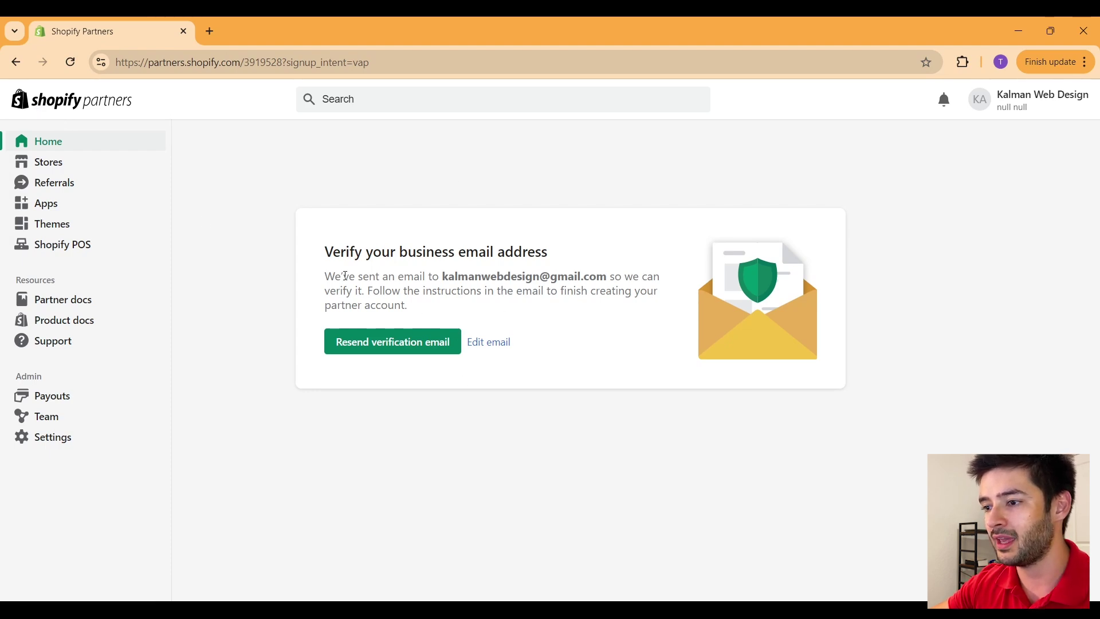
Open the 'Verify your business email' message from Shopify Partners in Gmail.
left_click_drag(328, 276, 453, 307)
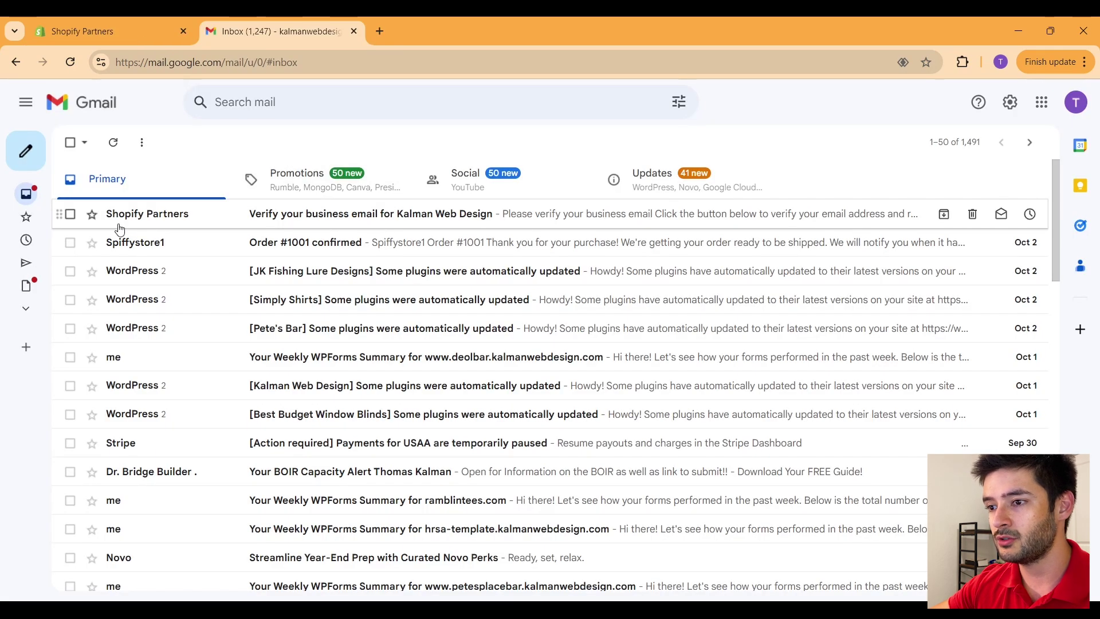
left_click(258, 210)
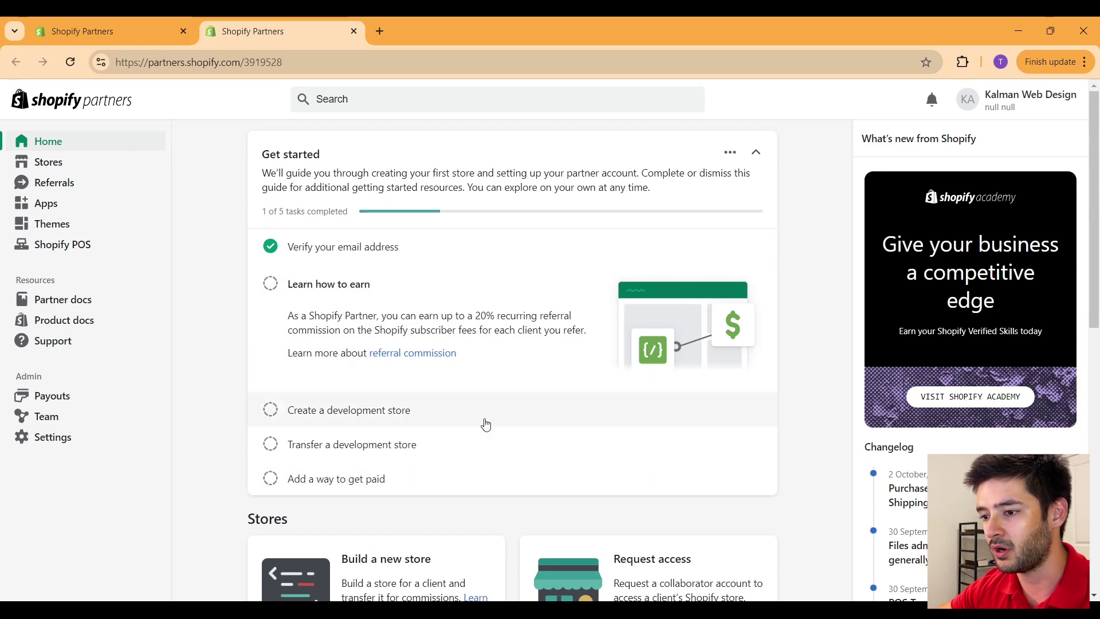
Go to Stores and start creating a new development store for a client.
left_click(75, 168)
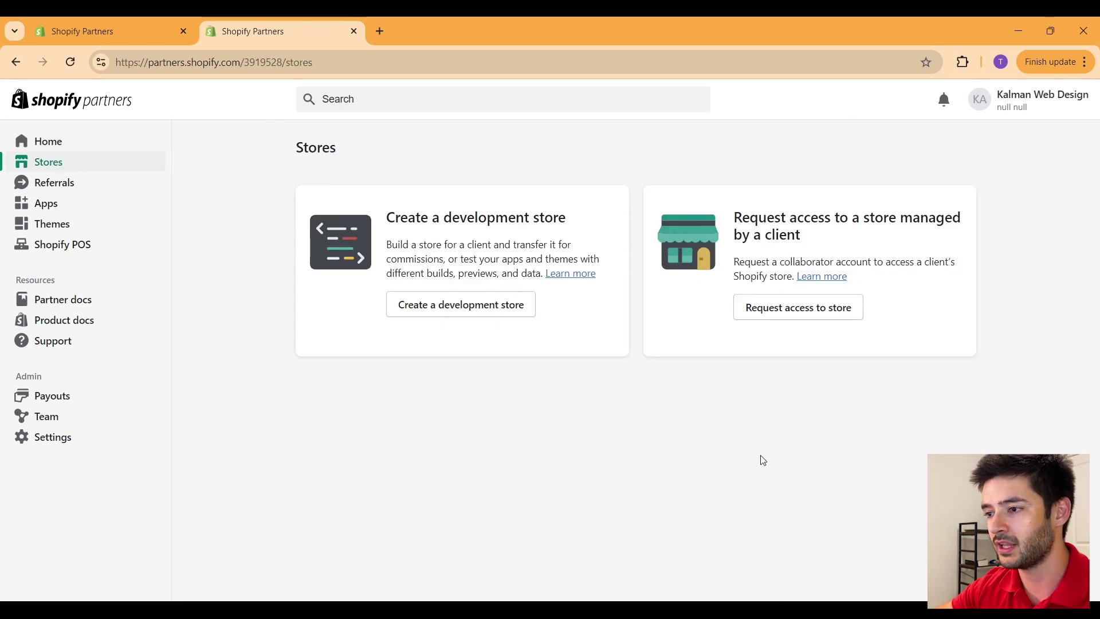
left_click_drag(390, 214, 575, 221)
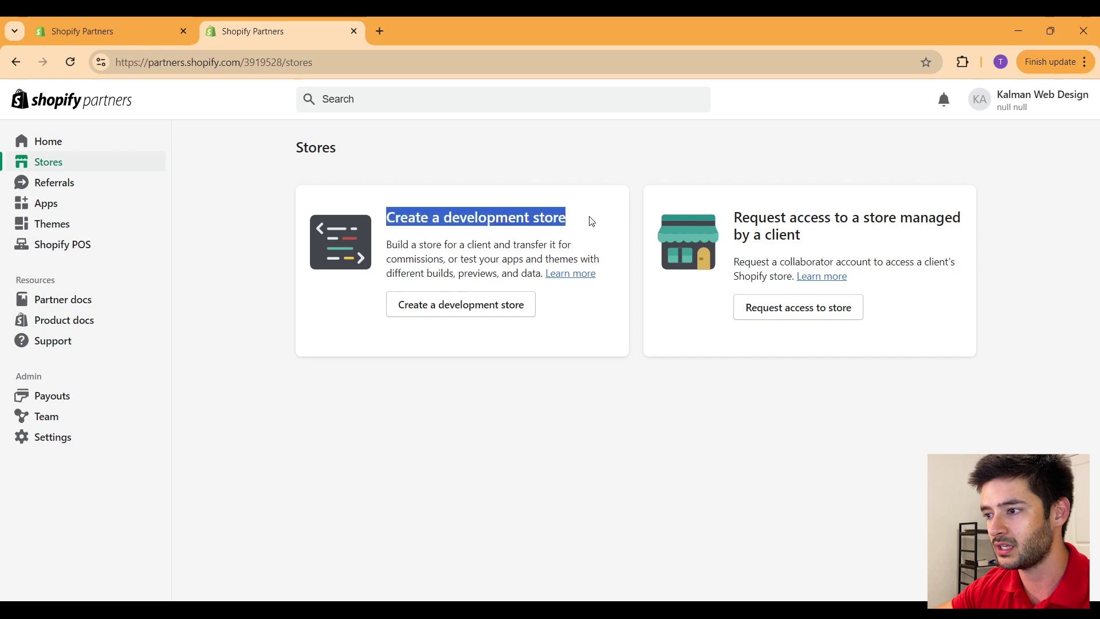
left_click_drag(736, 222, 867, 241)
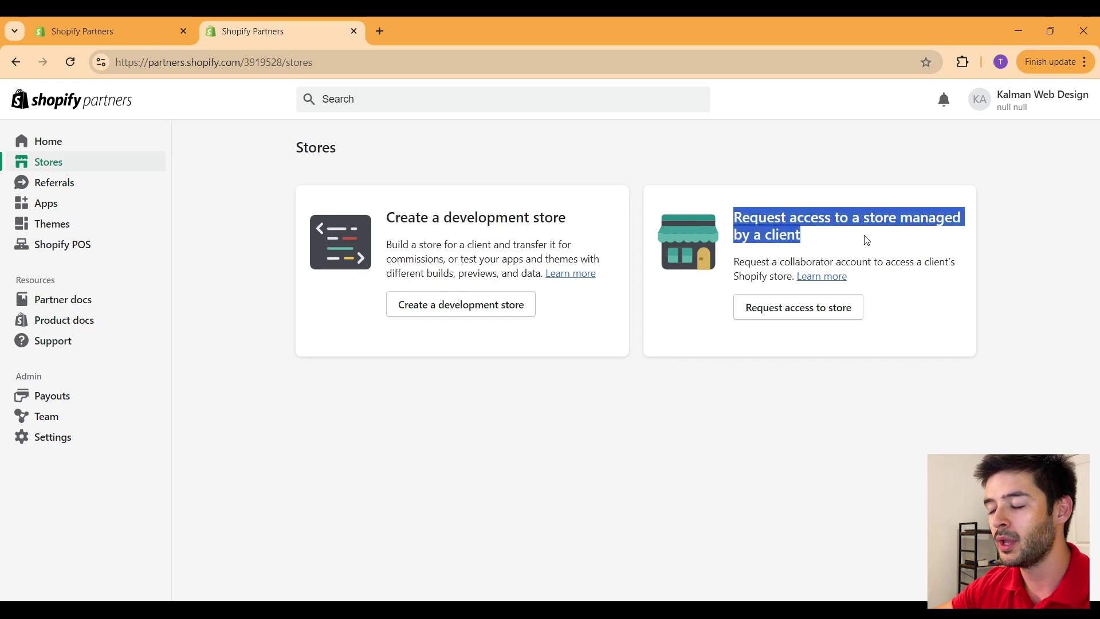
left_click(623, 406)
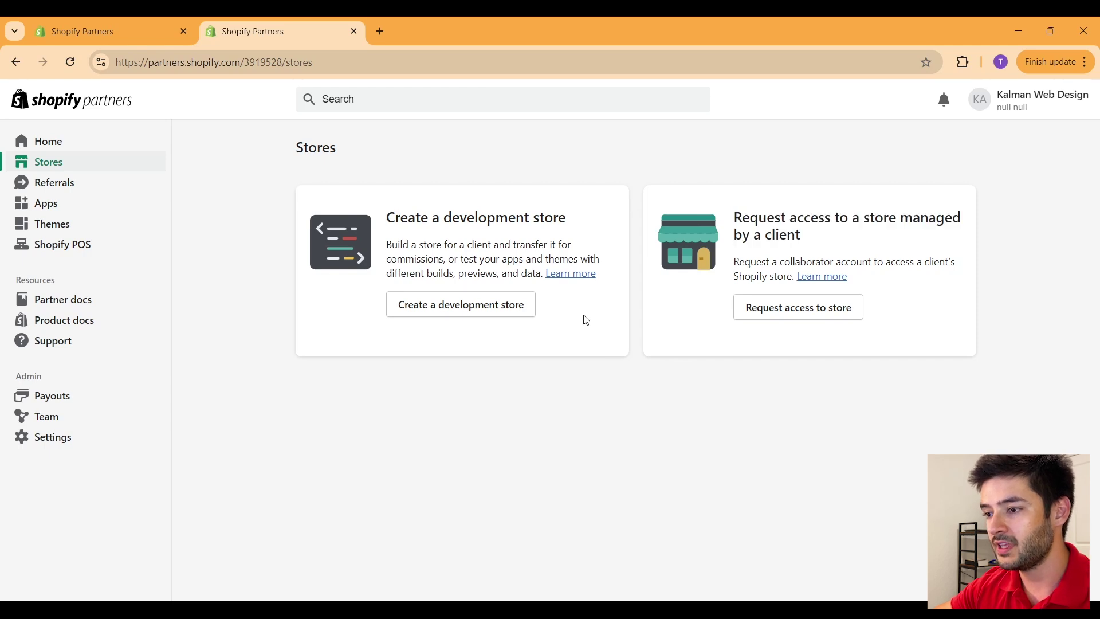
left_click(460, 315)
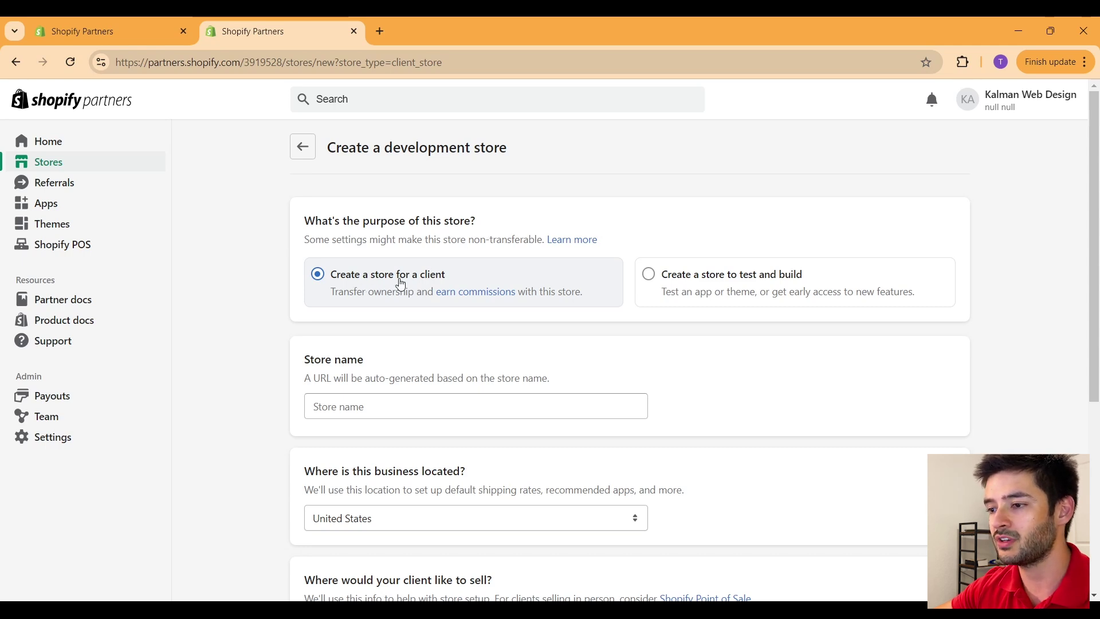
Name the store SpoofySports, without a space, so its URL has no hyphen.
scroll(465, 350, "down", 2)
scroll(385, 331, "up", 1)
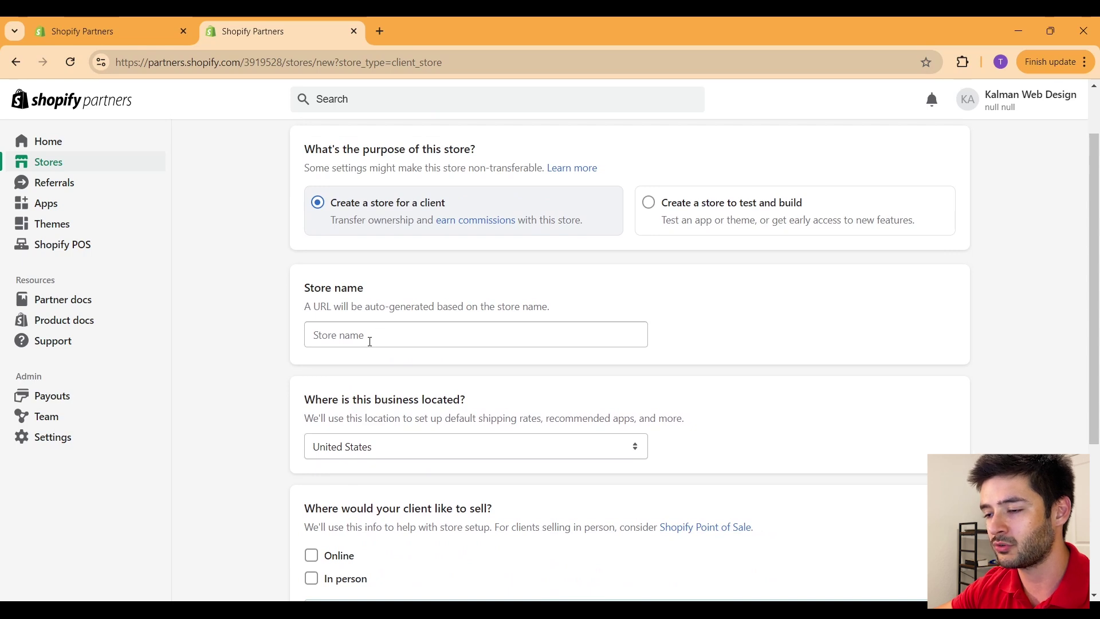
left_click(371, 342)
type("Sp")
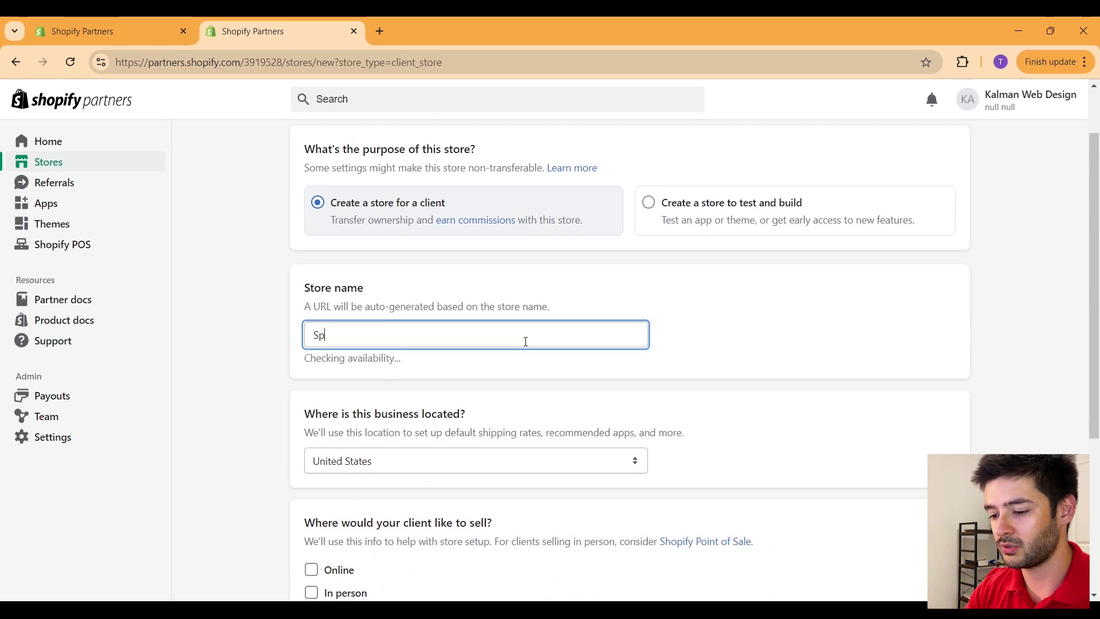
type("ooff")
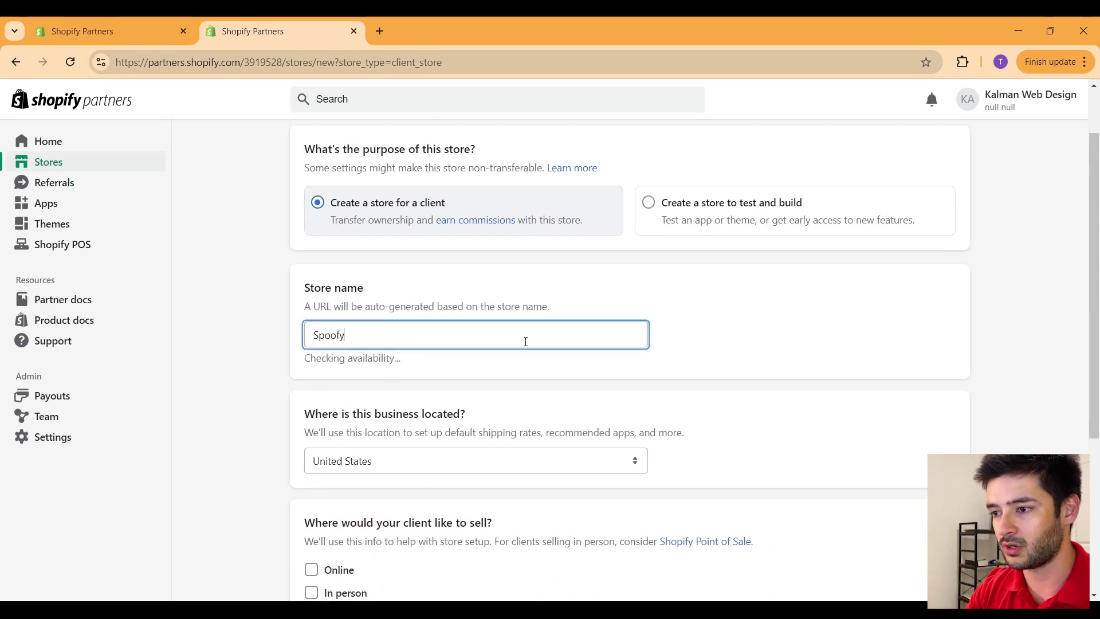
type("Spor")
key("BackSpace")
key("BackSpace")
type("Sports")
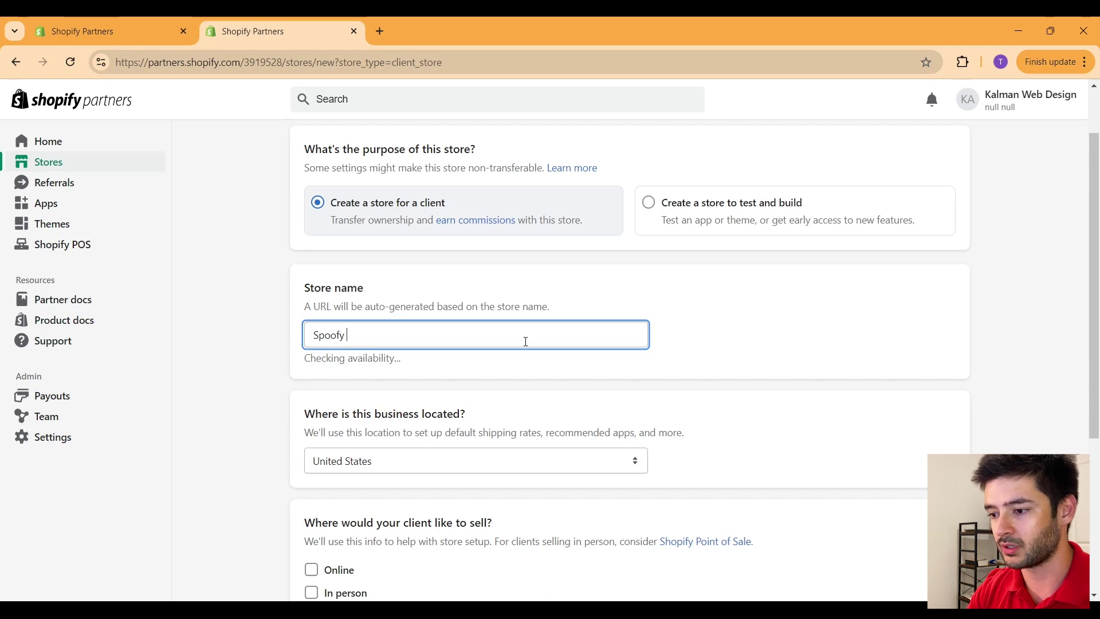
left_click(357, 356)
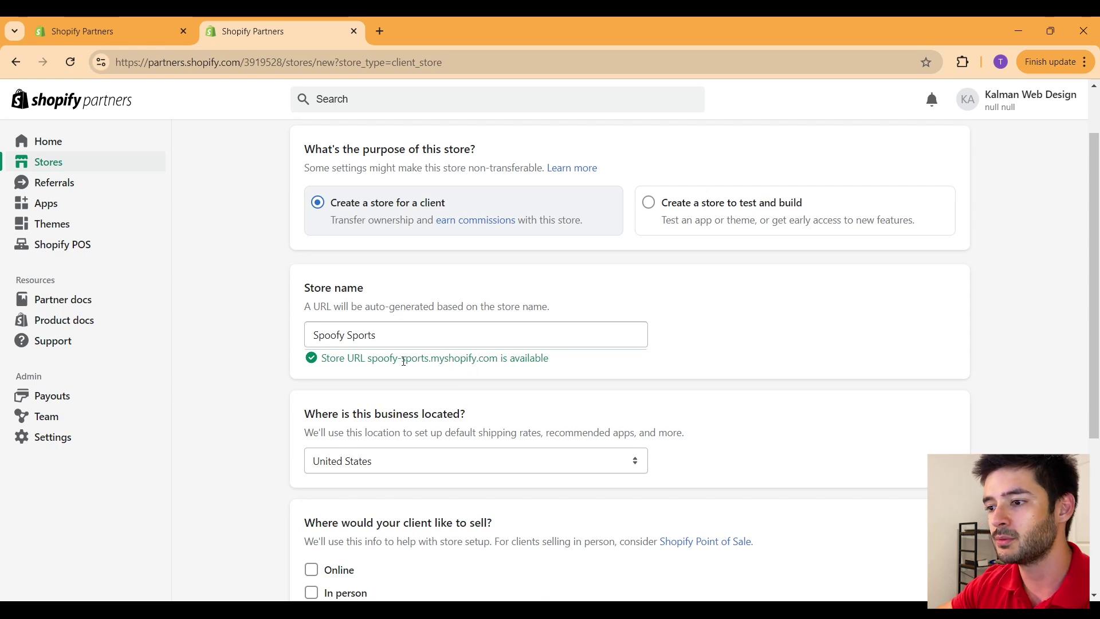
left_click_drag(401, 361, 399, 359)
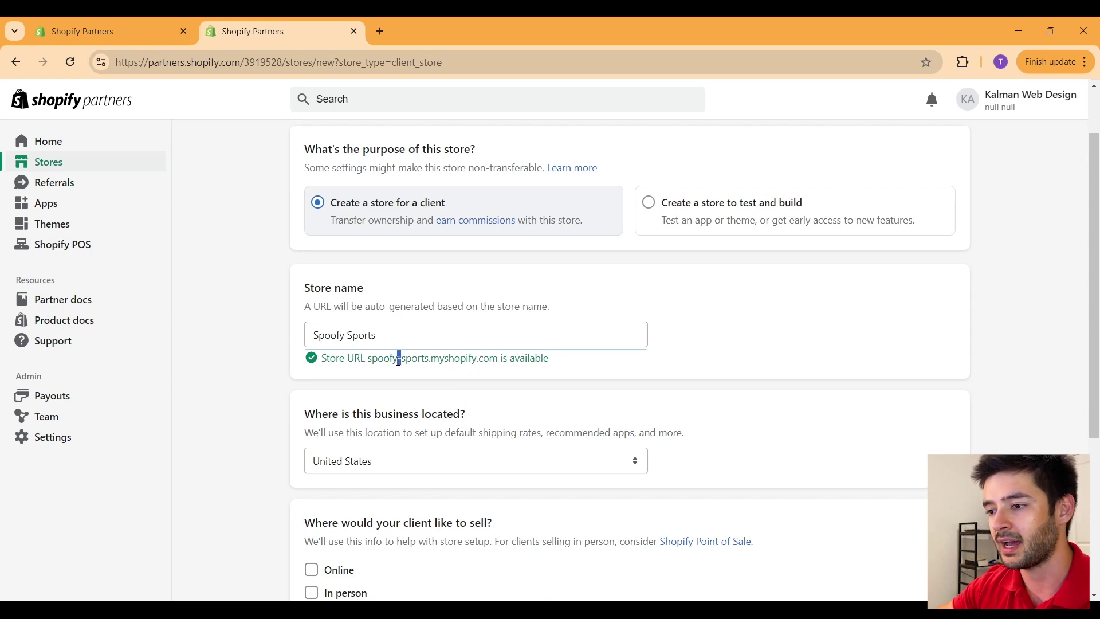
left_click(349, 334)
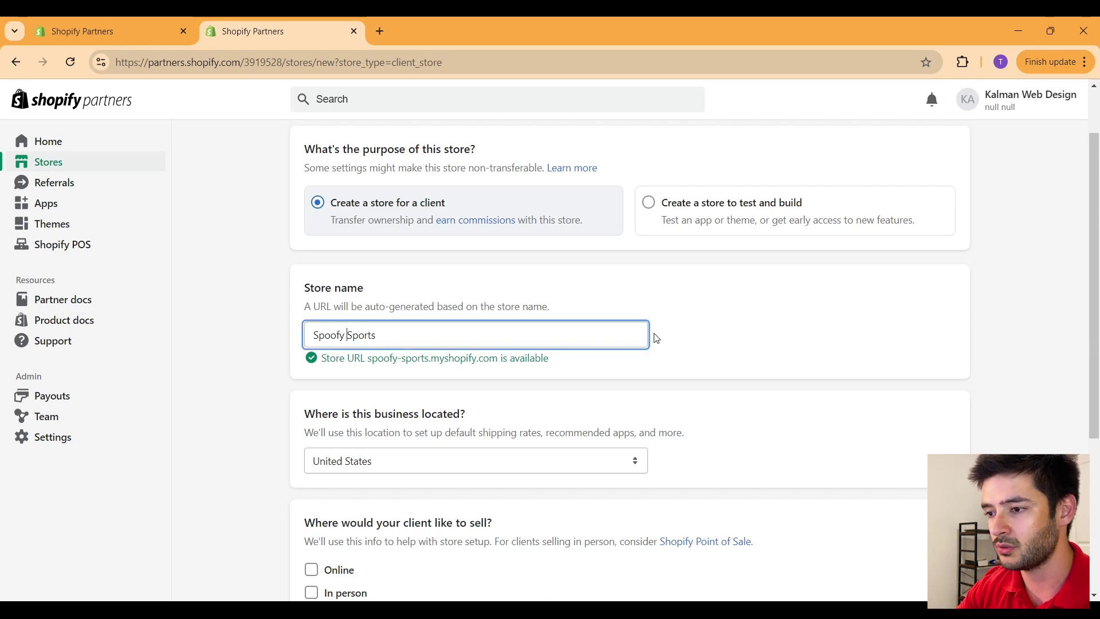
key("BackSpace")
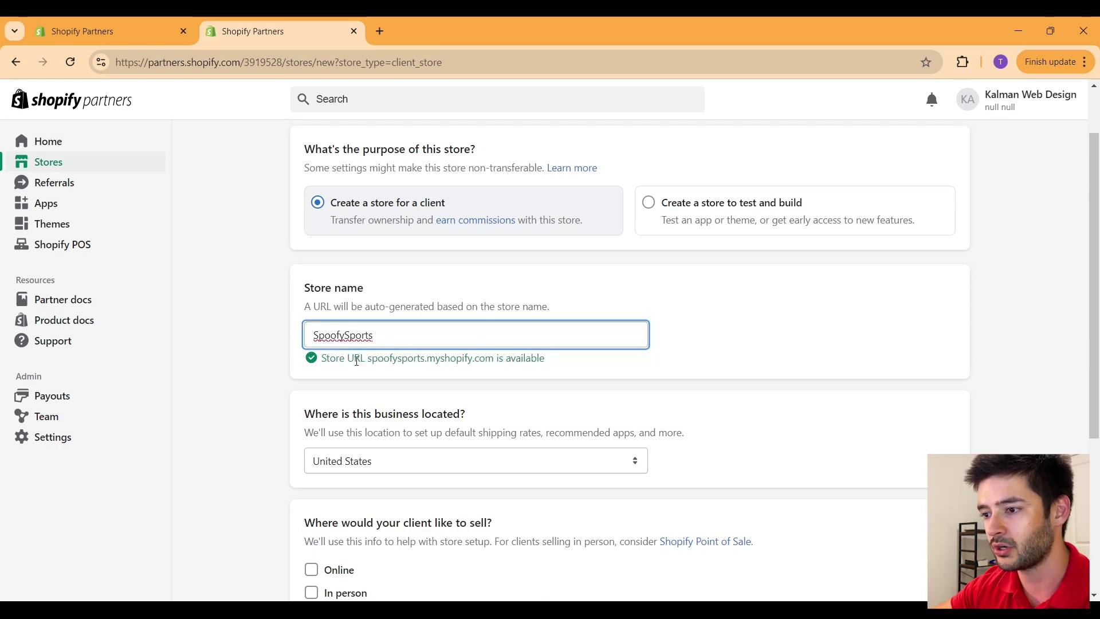
left_click(368, 362)
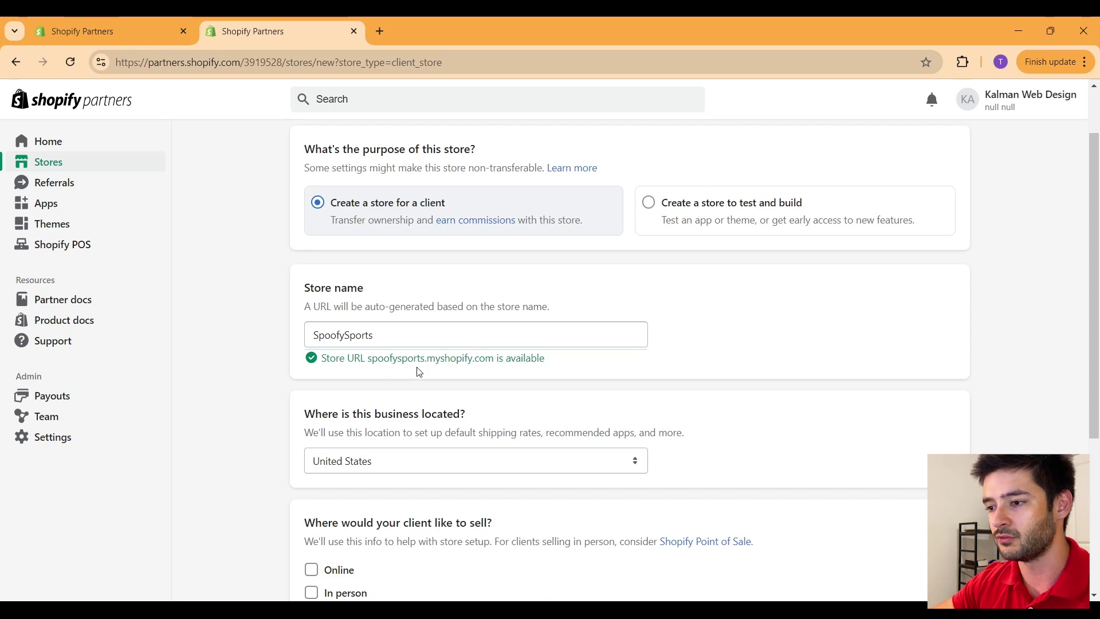
Choose selling Online, answer No to using another platform, and create the development store.
scroll(527, 349, "down", 3)
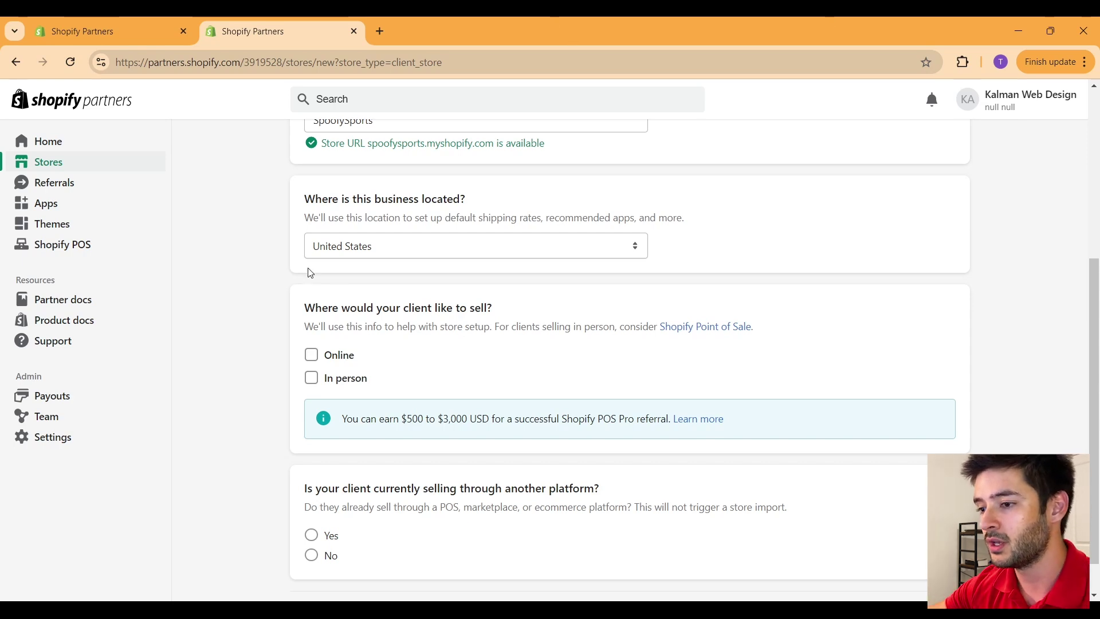
left_click(311, 355)
scroll(500, 347, "down", 1)
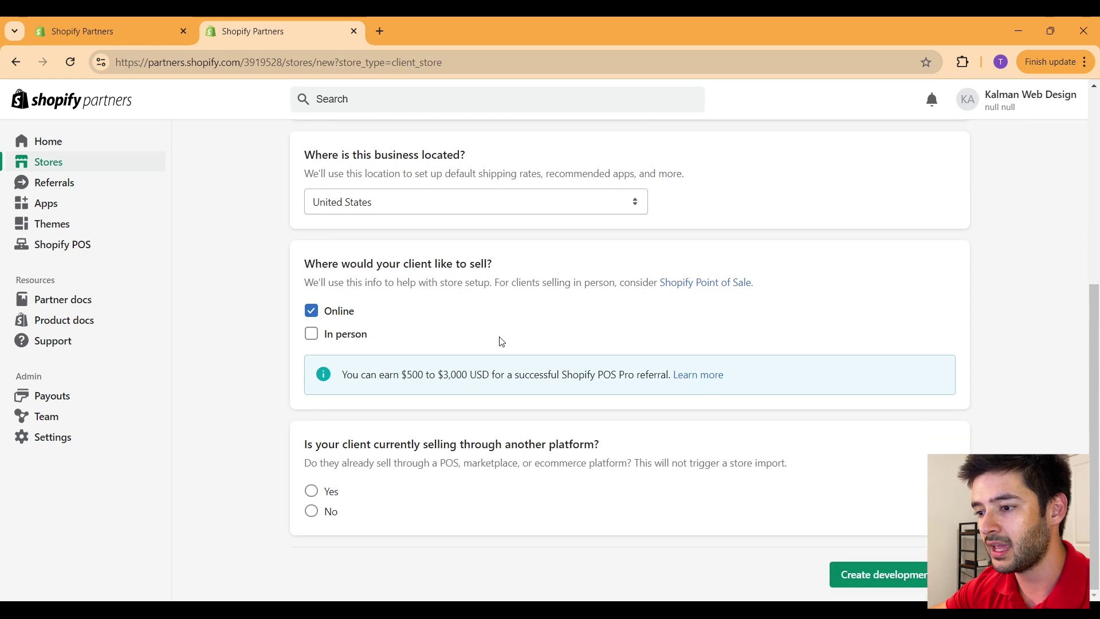
left_click(317, 514)
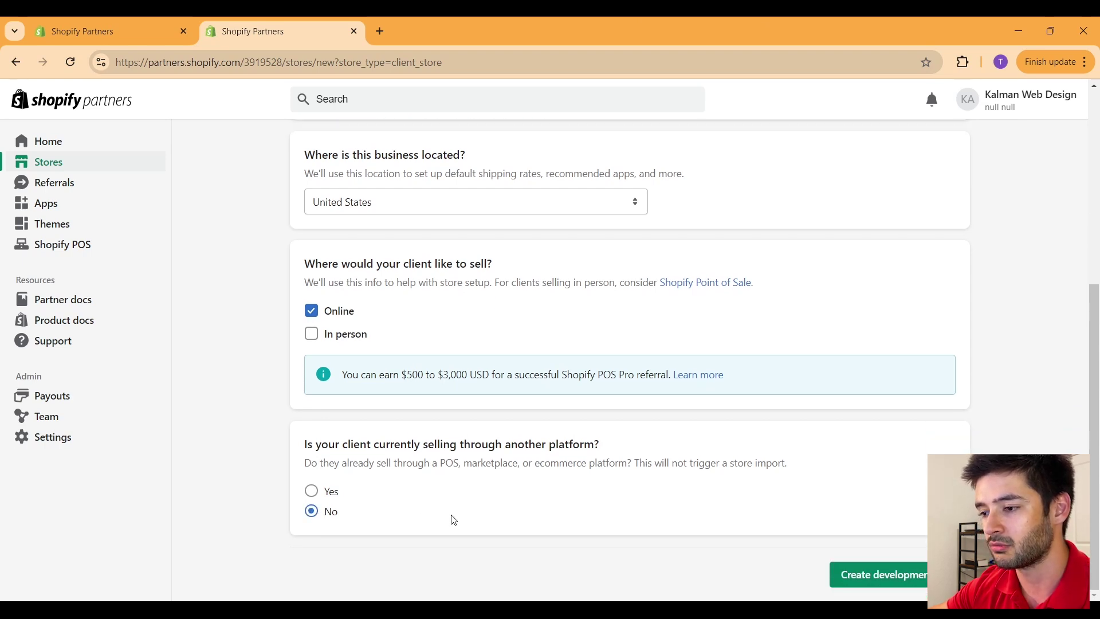
left_click(890, 581)
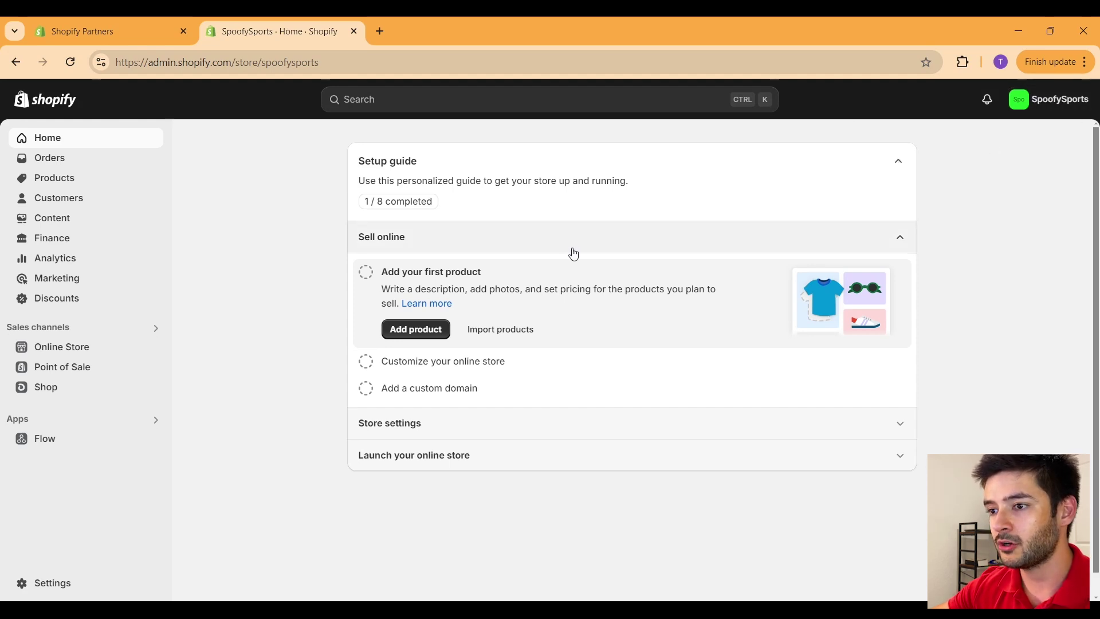
Glance at the Shopify Partners tab, then return to the SpoofySports admin Home page.
left_click(132, 36)
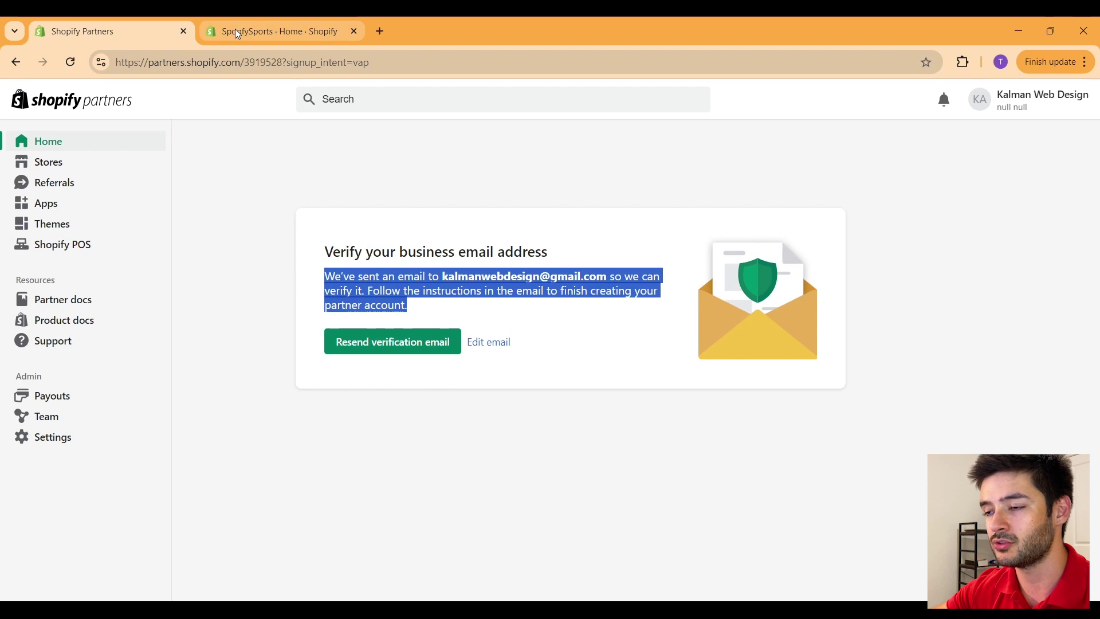
mouse_move(238, 34)
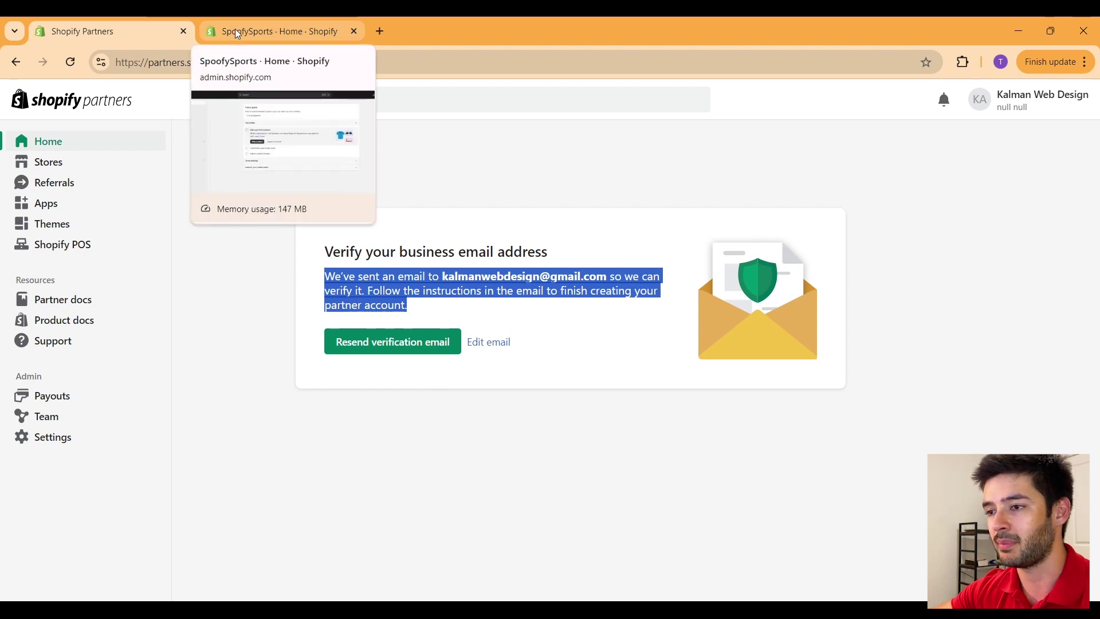
left_click(235, 32)
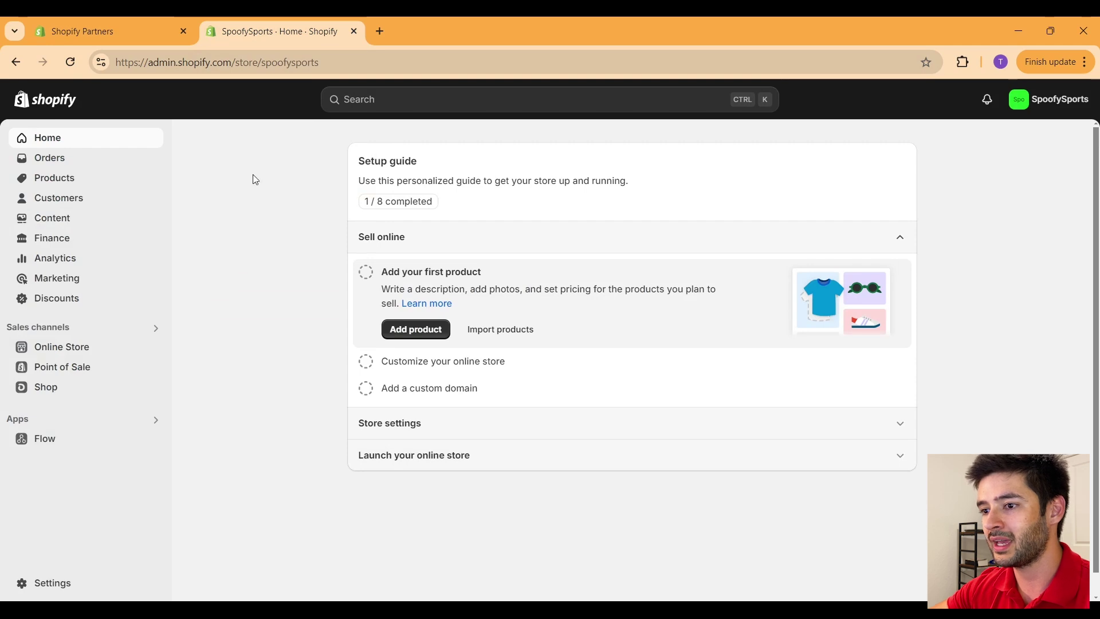
On the Themes page, confirm Dawn is the current theme and open the live storefront in a new tab.
left_click(87, 349)
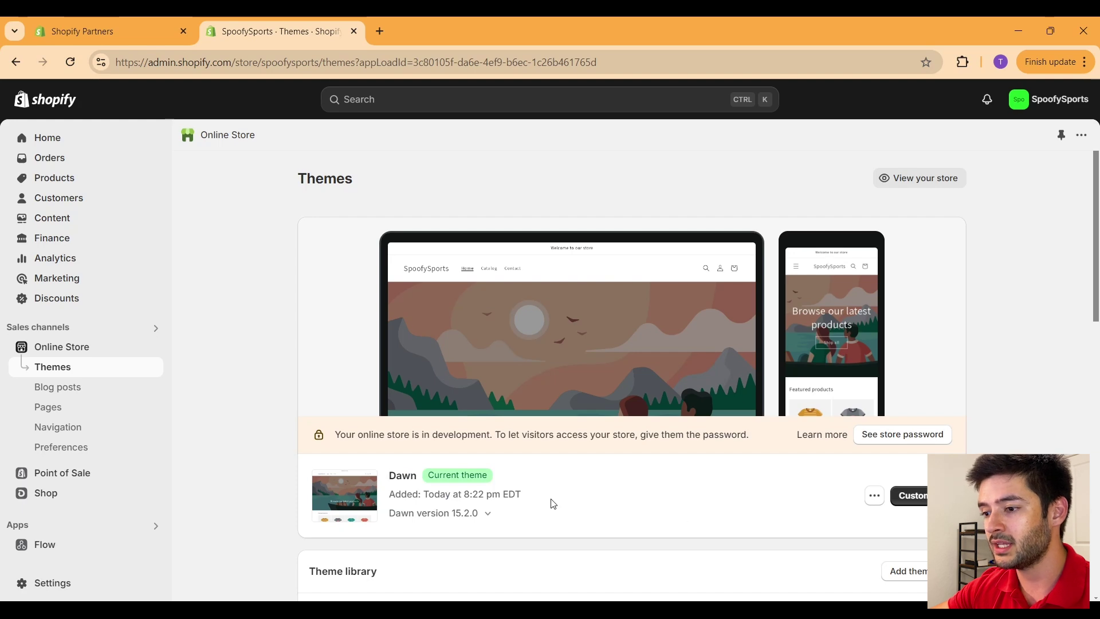
left_click_drag(553, 504, 387, 474)
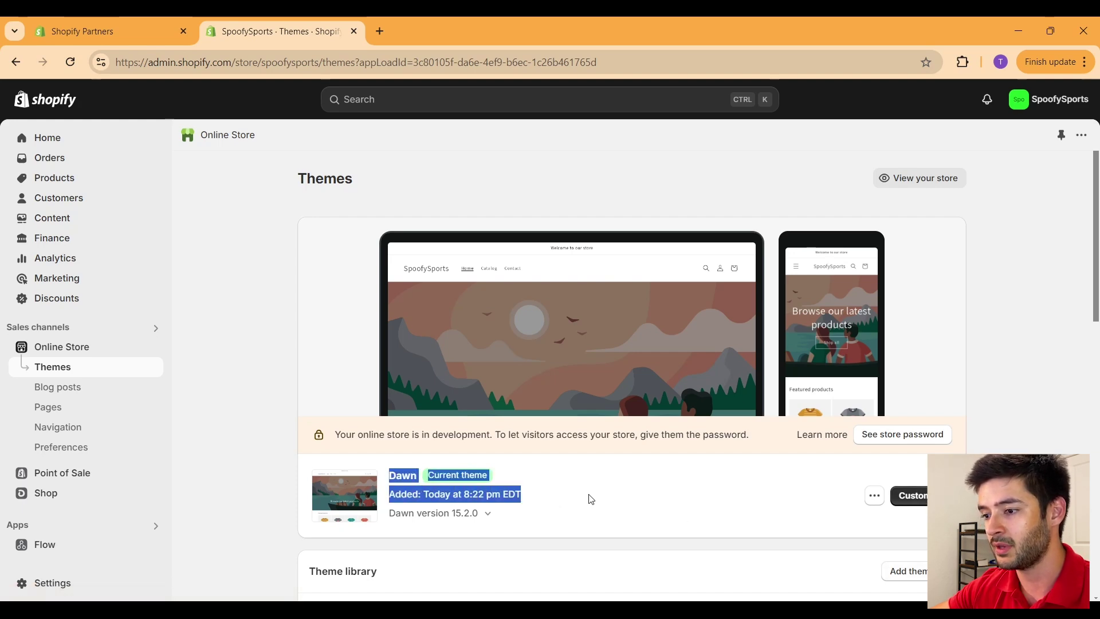
left_click(526, 521)
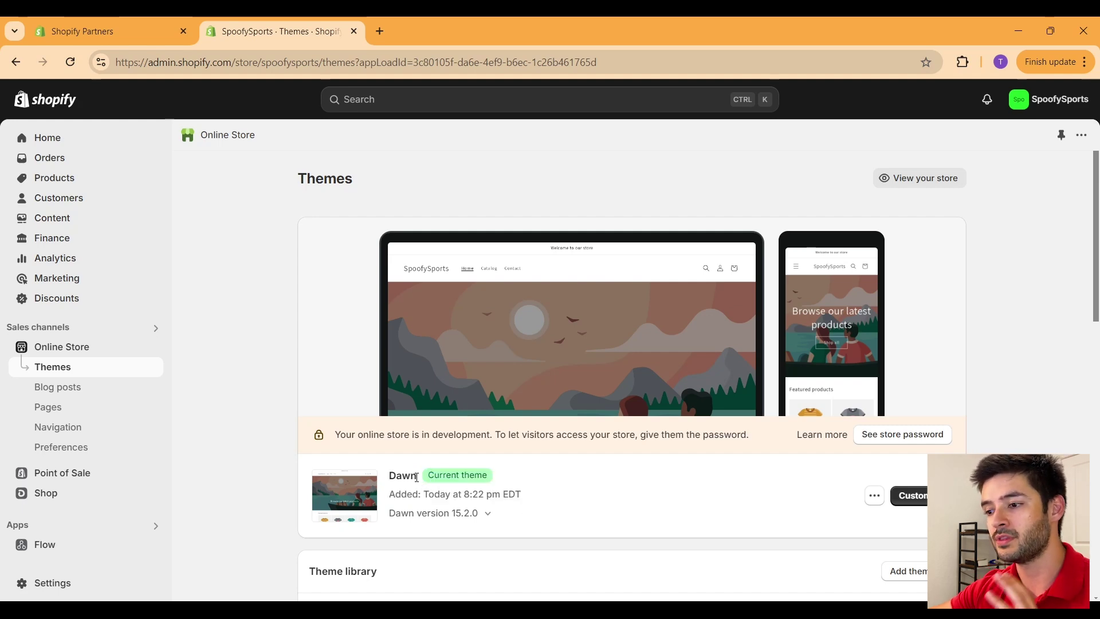
left_click_drag(417, 476, 388, 477)
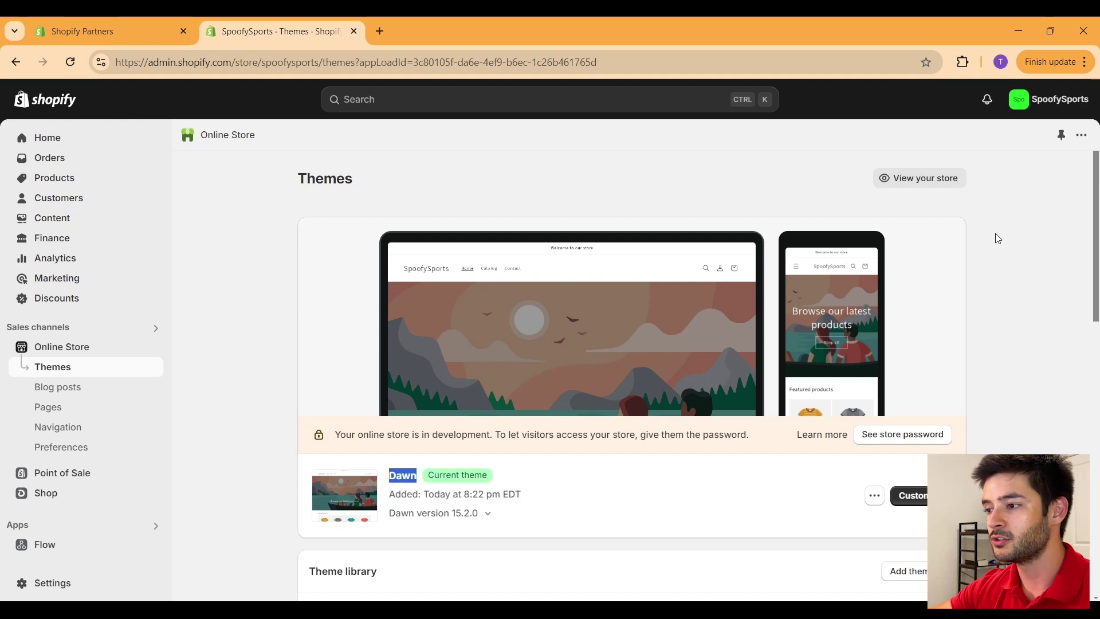
left_click(915, 179)
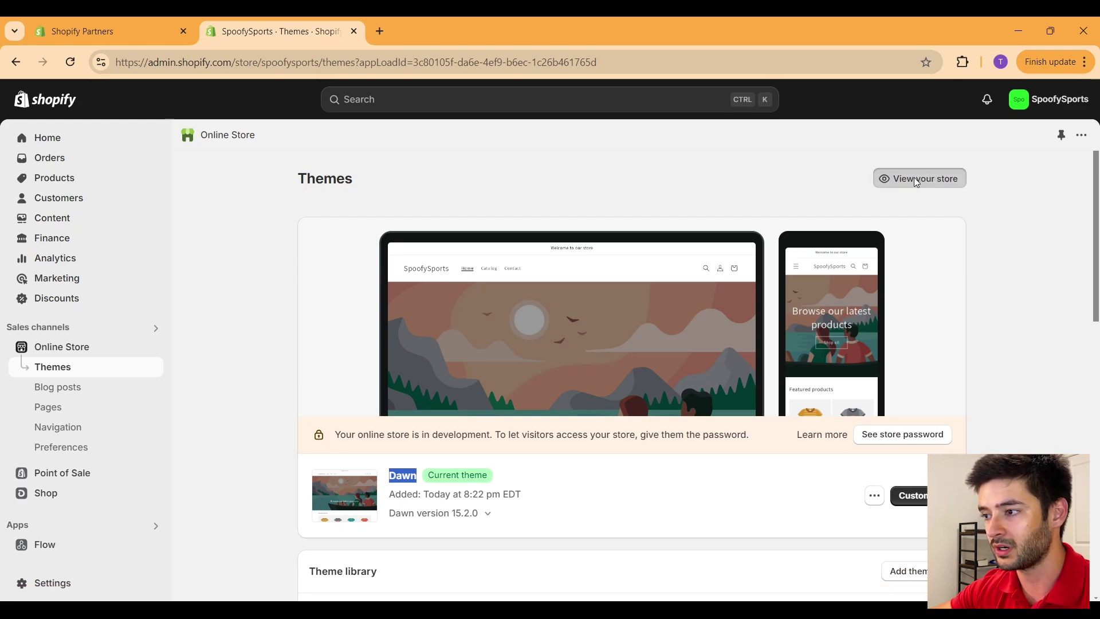
Select the storefront address and look over the hero banner and featured T-shirt products.
key("ctrl+l")
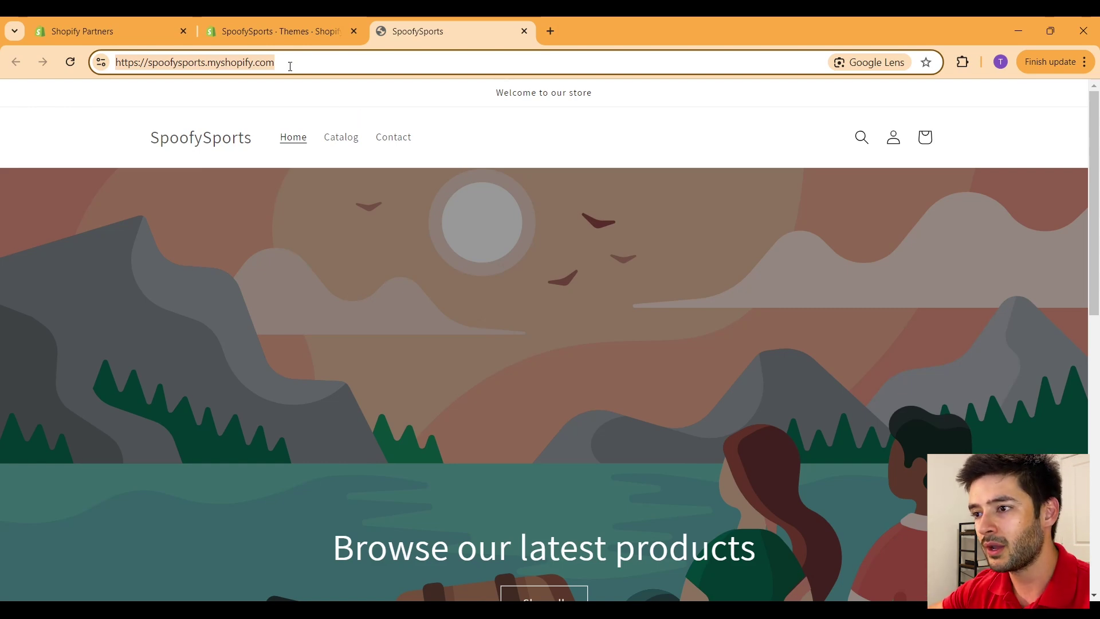
scroll(634, 310, "down", 2)
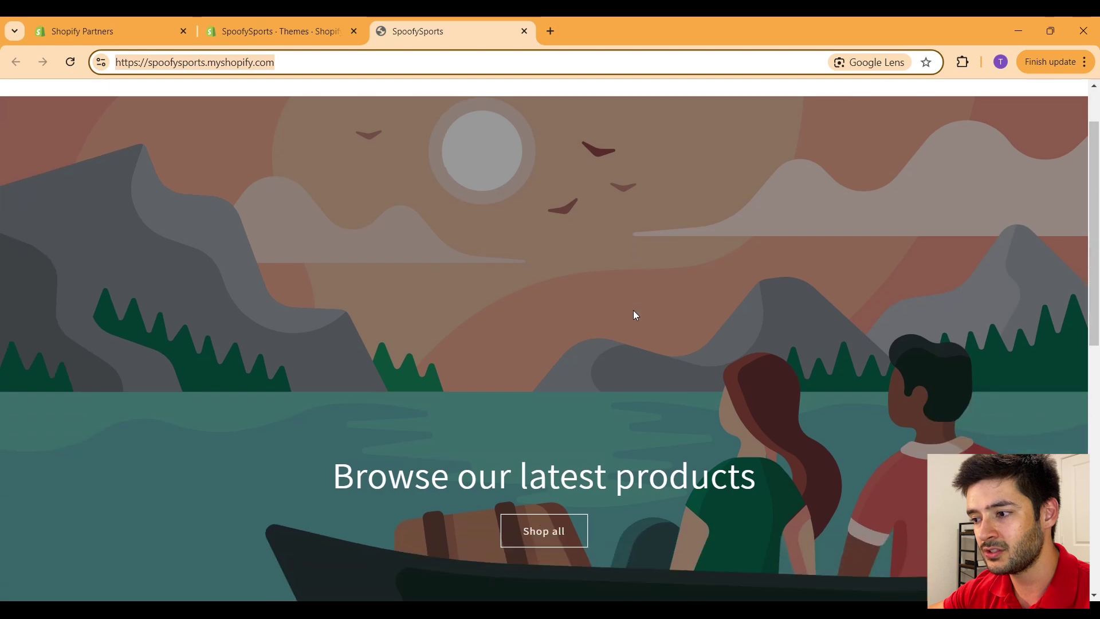
scroll(633, 311, "down", 6)
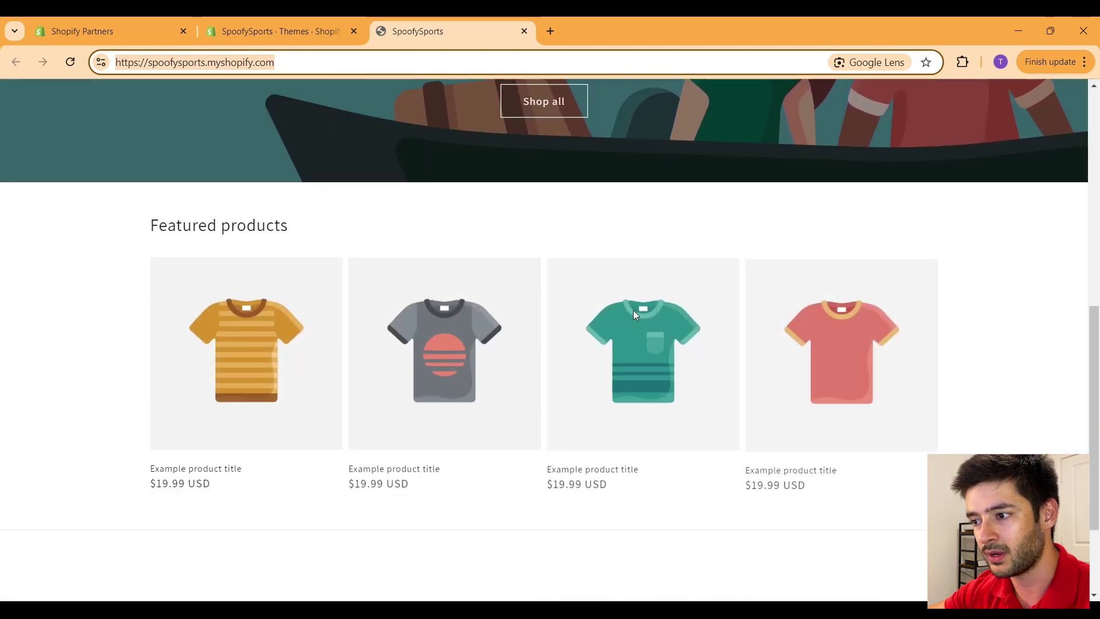
scroll(634, 311, "up", 8)
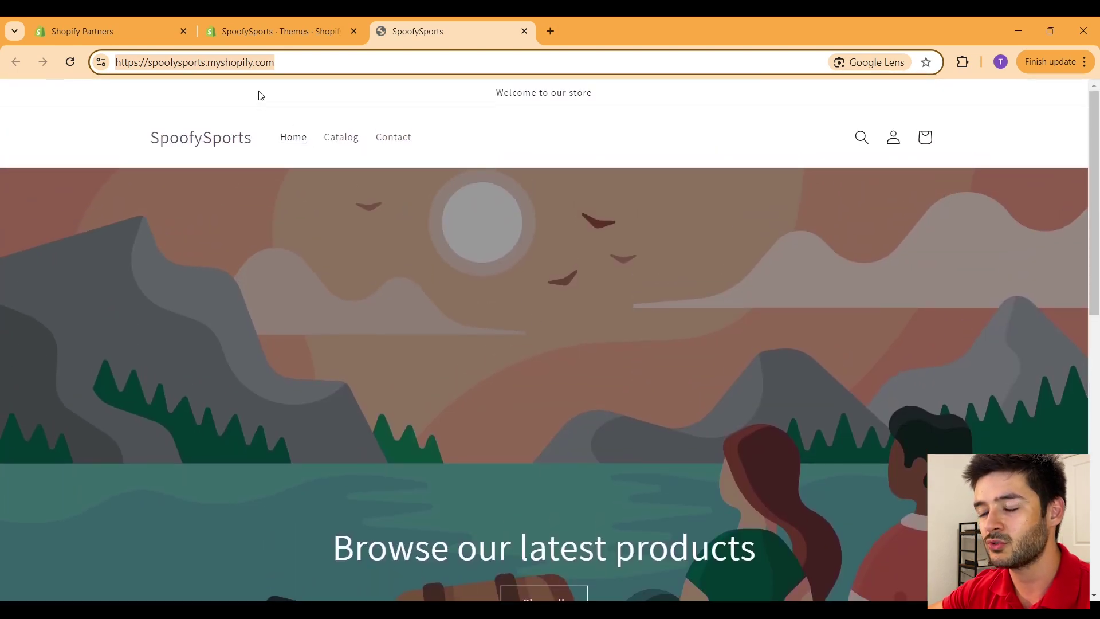
right_click(217, 70)
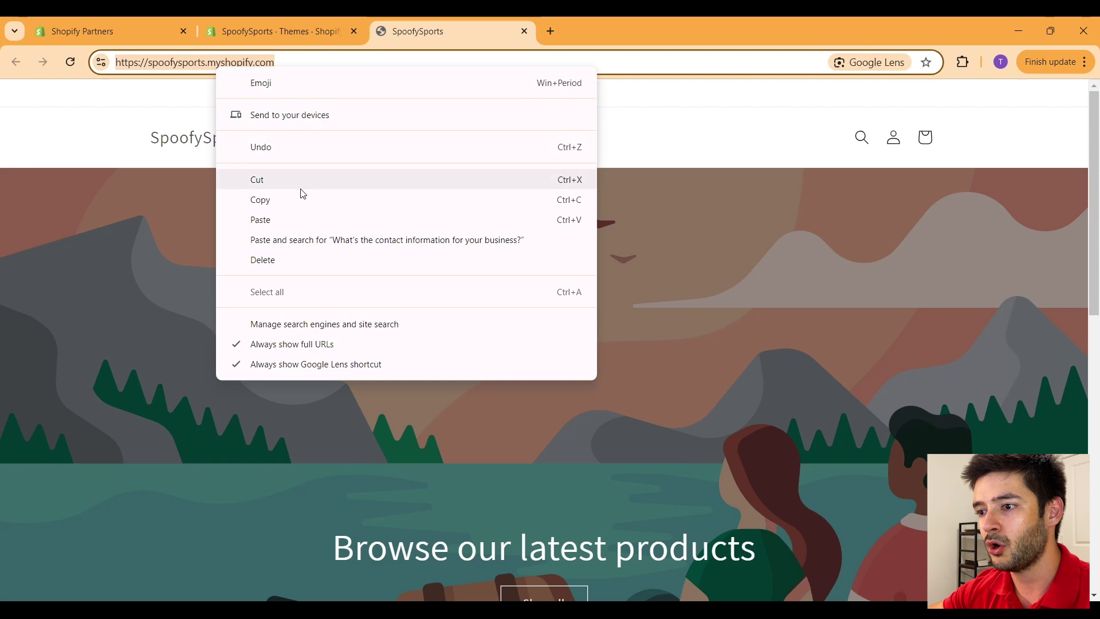
Copy the store URL, load it in a new private window to see the password page, then minimize it.
left_click(290, 207)
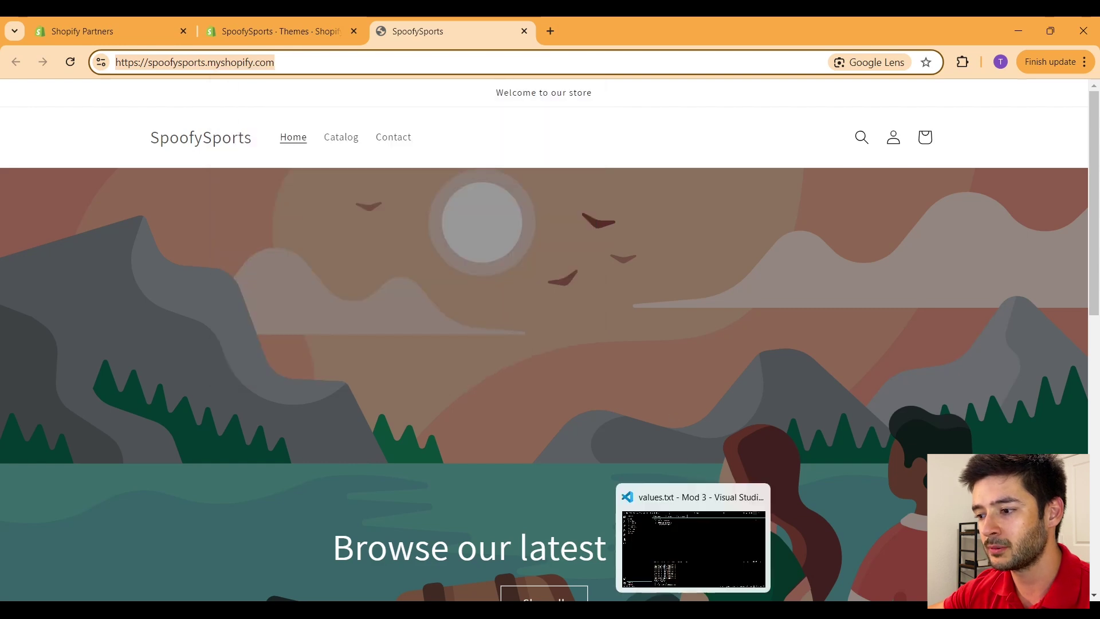
key("ctrl+n")
key("ctrl+v")
key("Return")
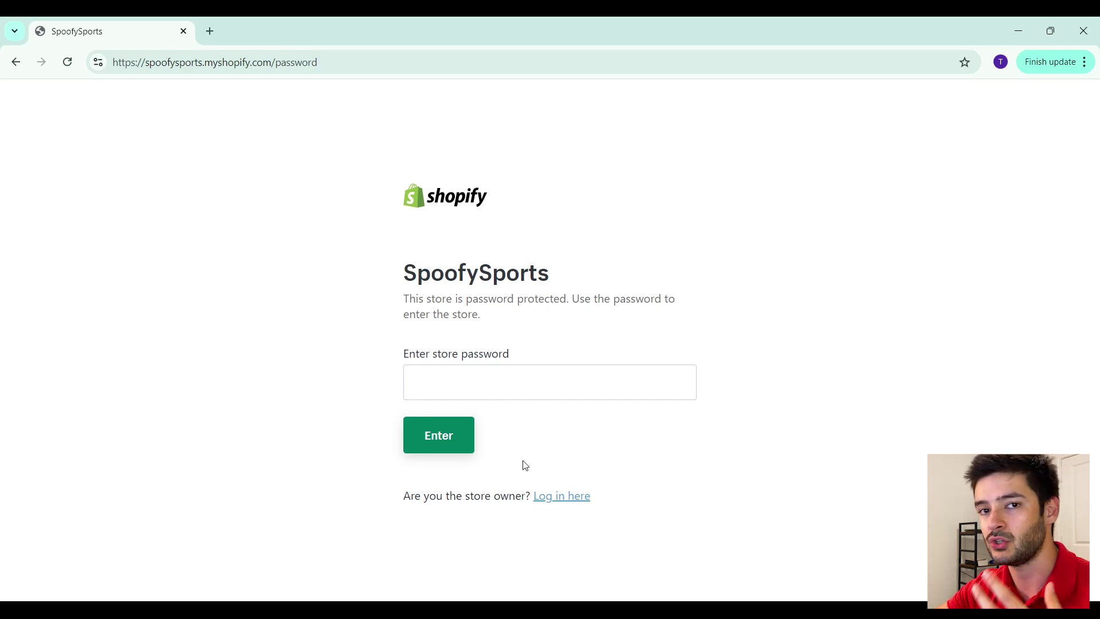
left_click(1030, 22)
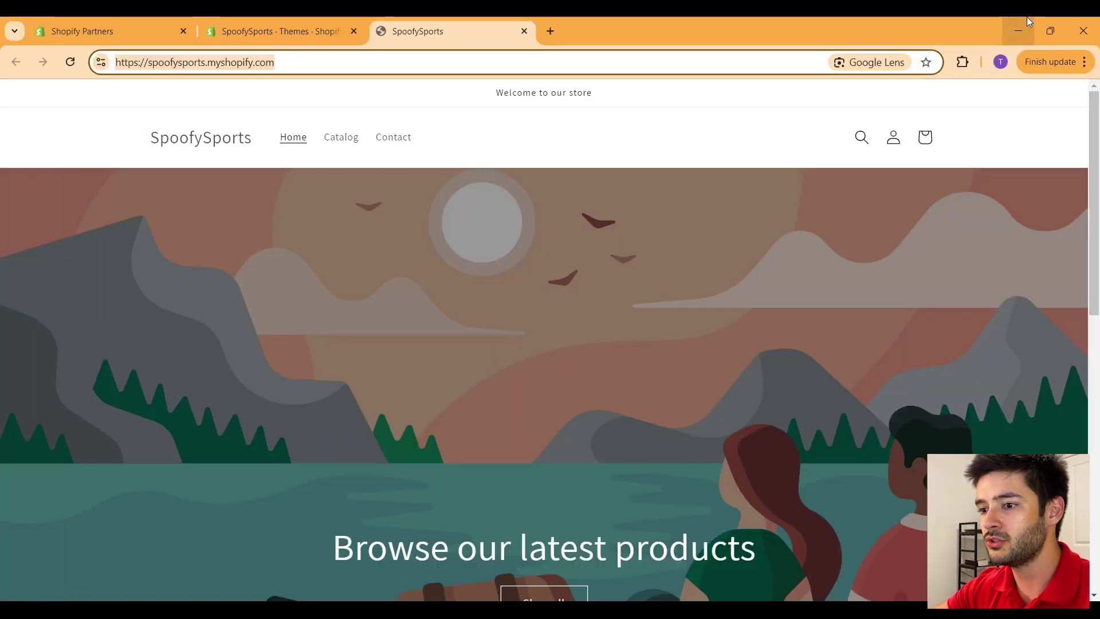
Go to Online Store Preferences and select the store password under Restrict store access.
left_click(297, 20)
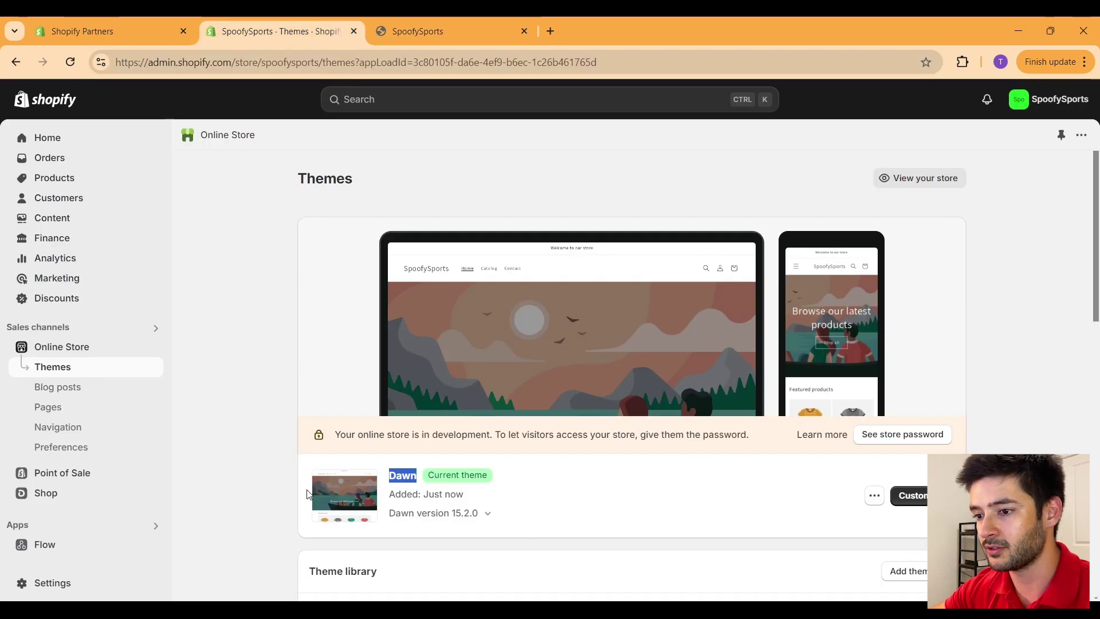
left_click(61, 453)
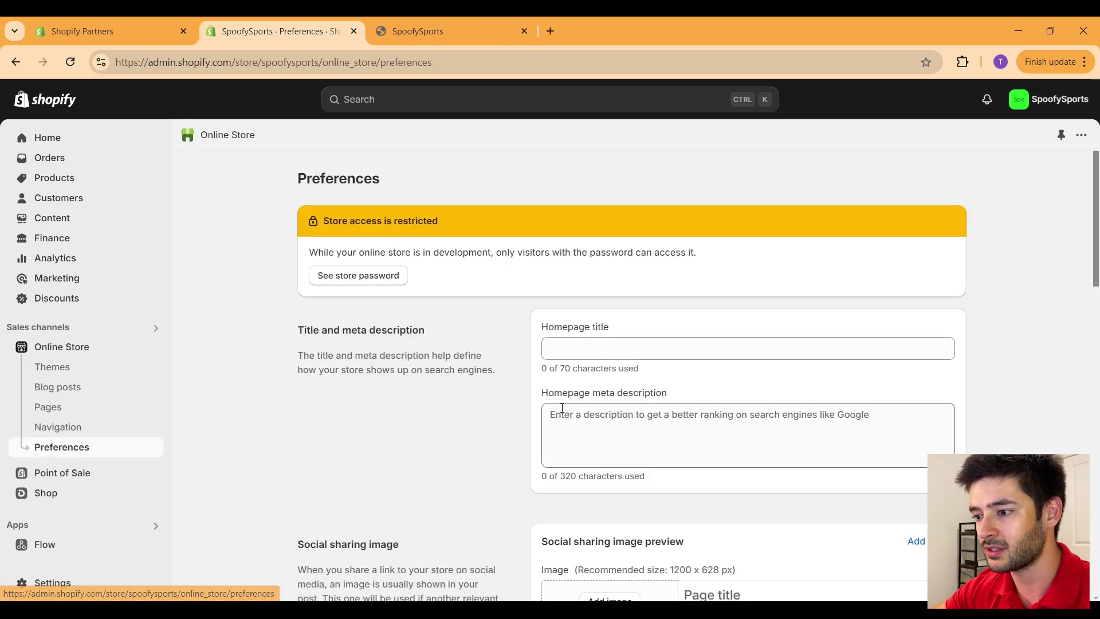
scroll(562, 407, "down", 8)
scroll(562, 408, "down", 4)
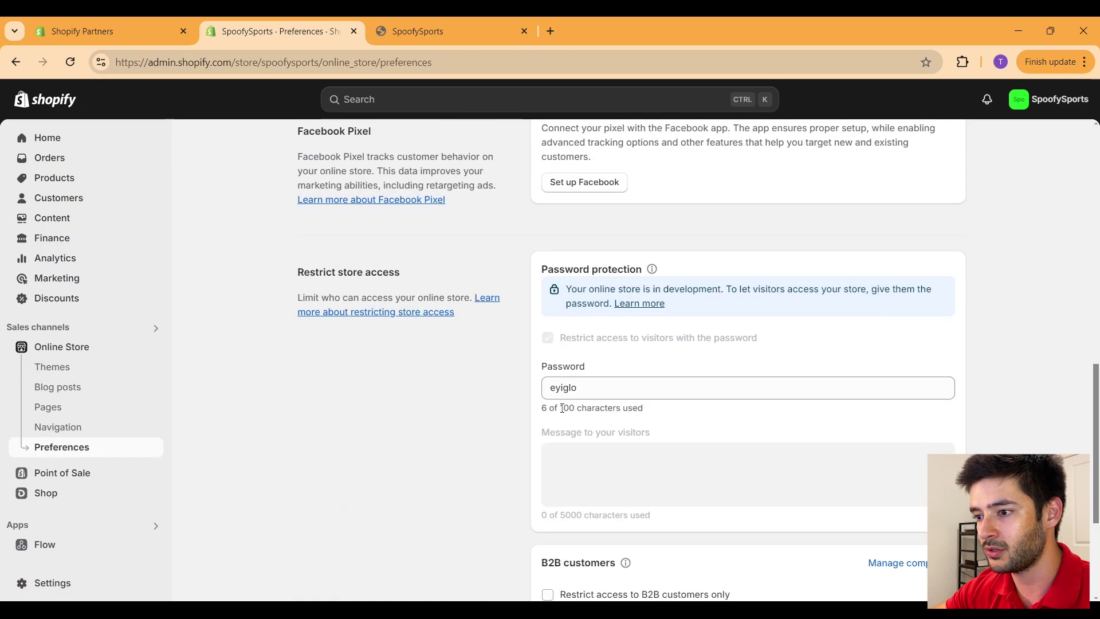
scroll(562, 408, "down", 1)
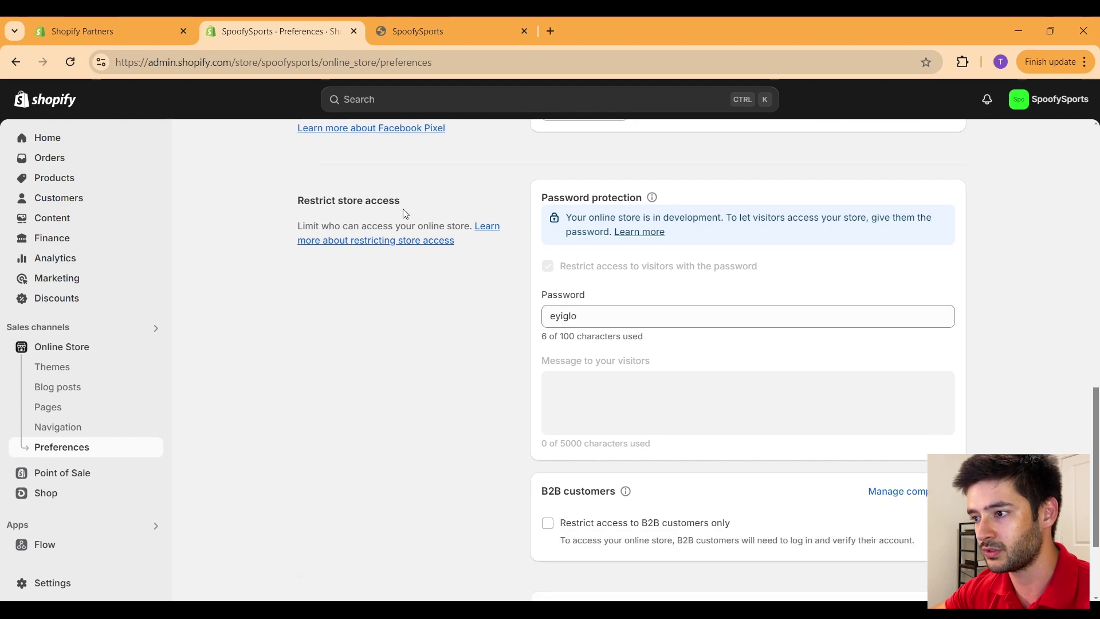
left_click_drag(595, 315, 553, 317)
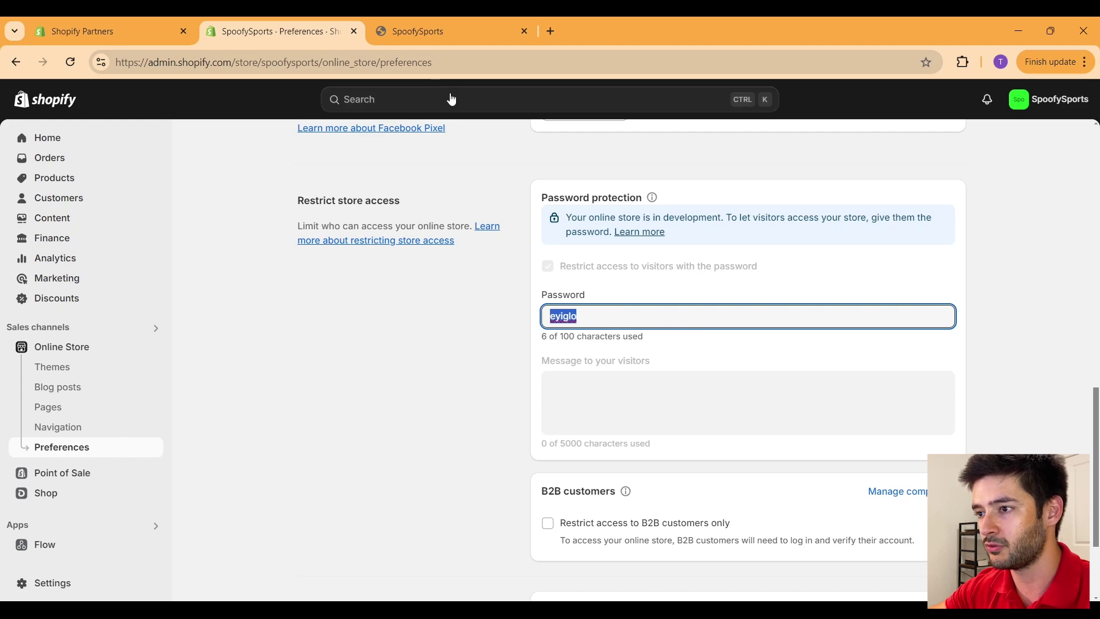
Unlock the storefront in the incognito window with the pasted store password, declining to save it.
key("alt+Tab")
left_click(475, 385)
key("ctrl+v")
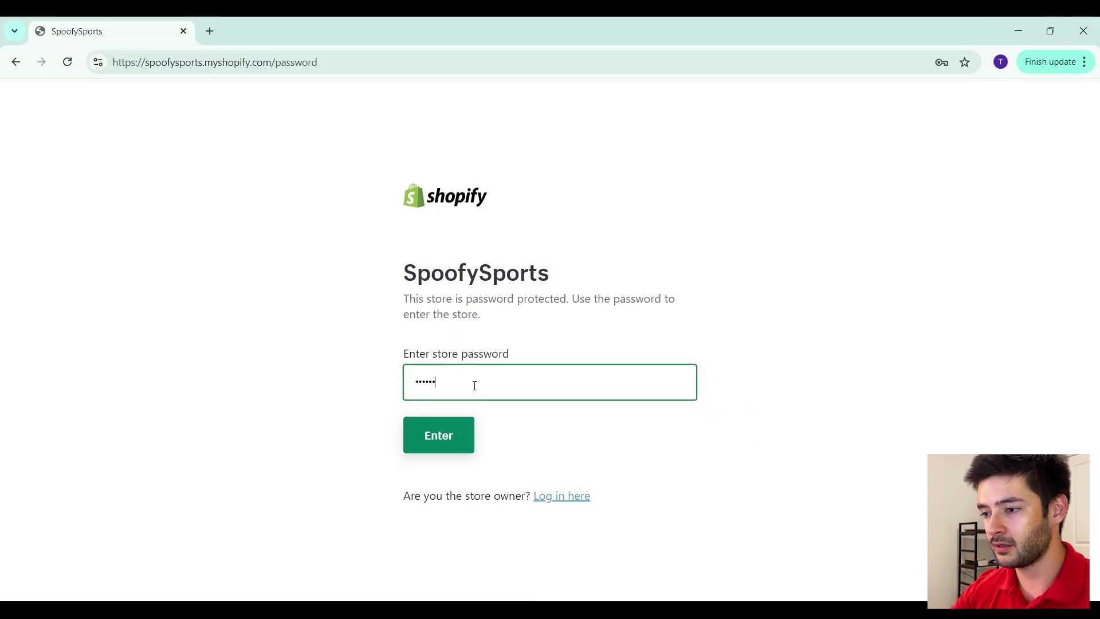
key("Return")
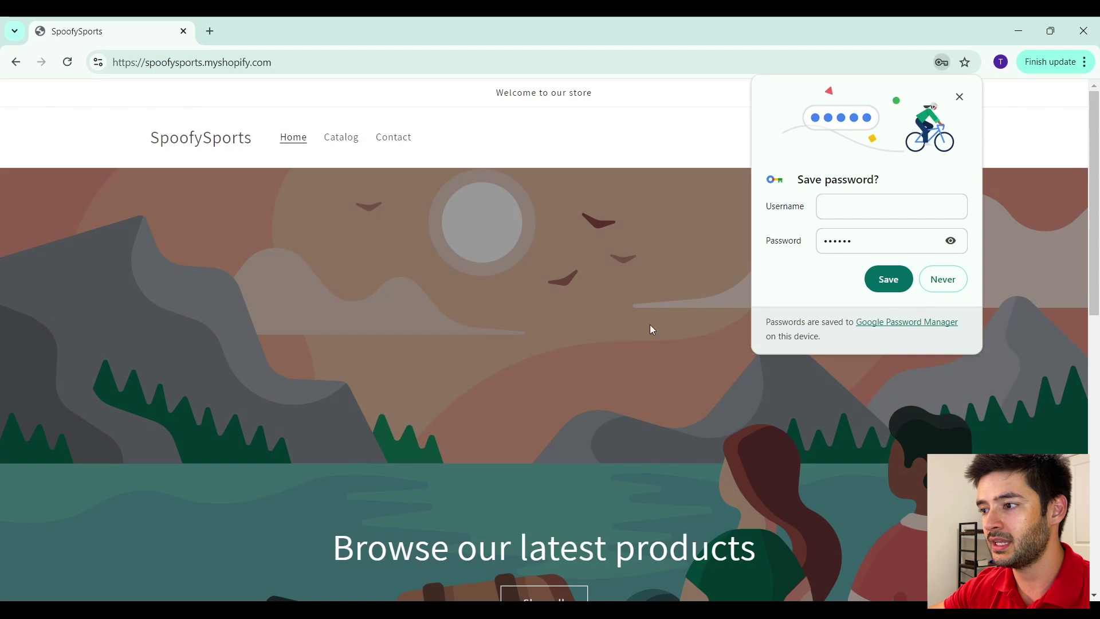
left_click(959, 96)
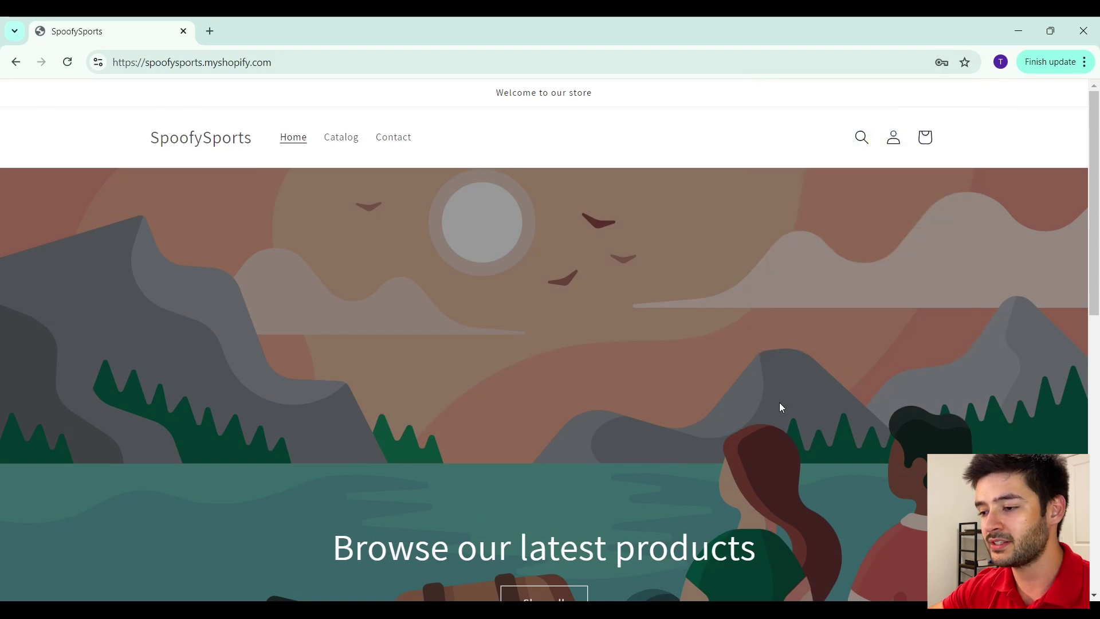
Browse the SpoofySports home page, then return to admin and highlight the store-in-development notice.
scroll(583, 353, "down", 7)
scroll(584, 372, "down", 4)
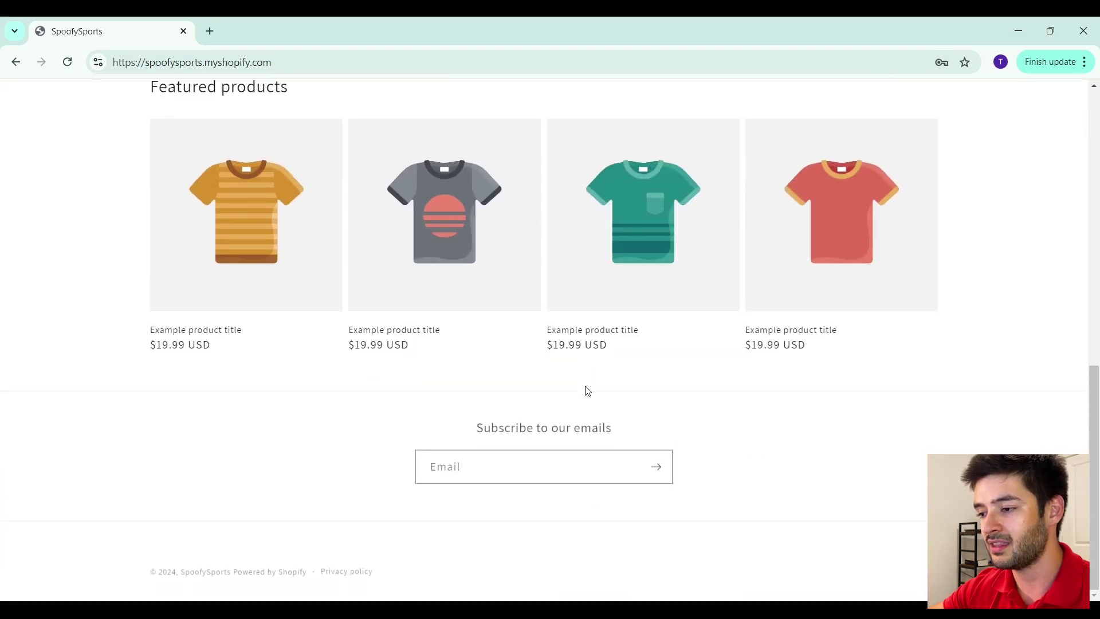
scroll(585, 388, "up", 10)
scroll(596, 410, "up", 1)
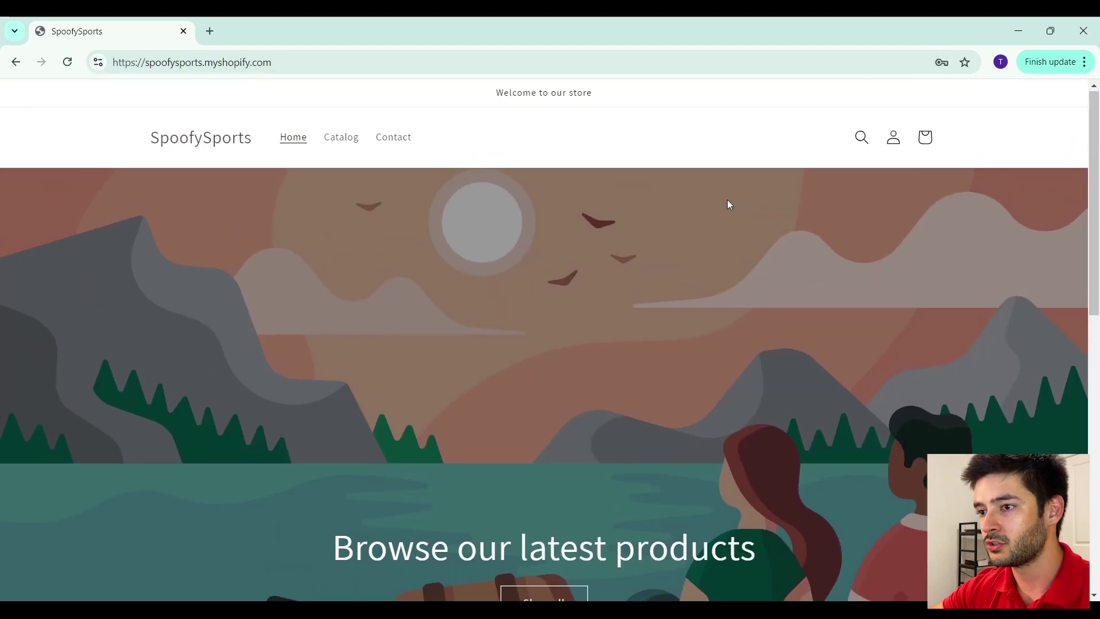
left_click(1018, 28)
left_click_drag(568, 215, 717, 213)
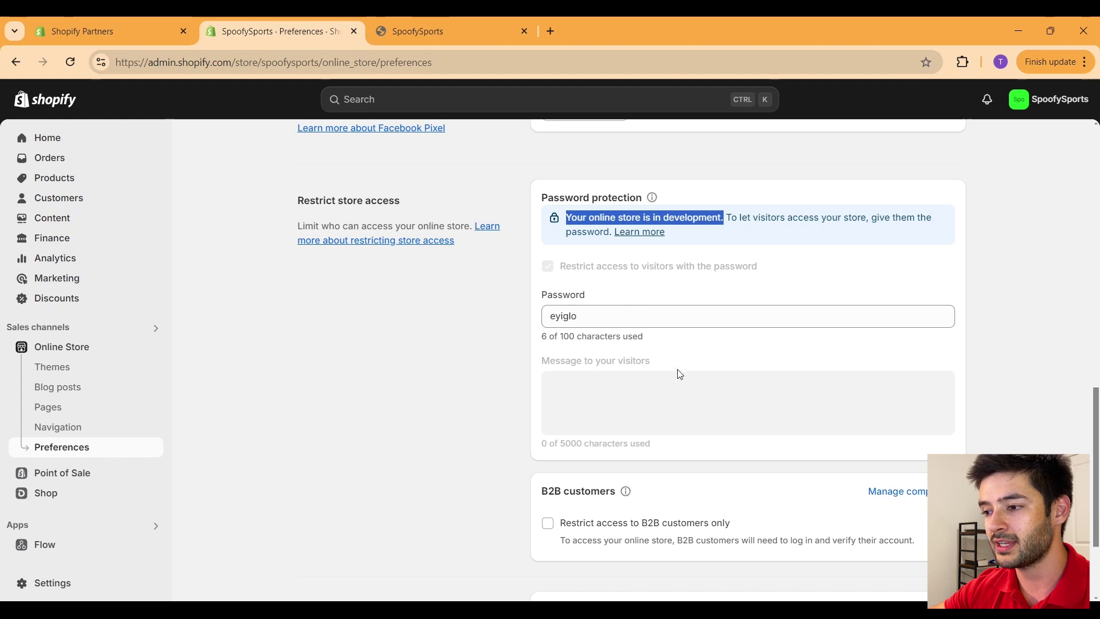
left_click(663, 316)
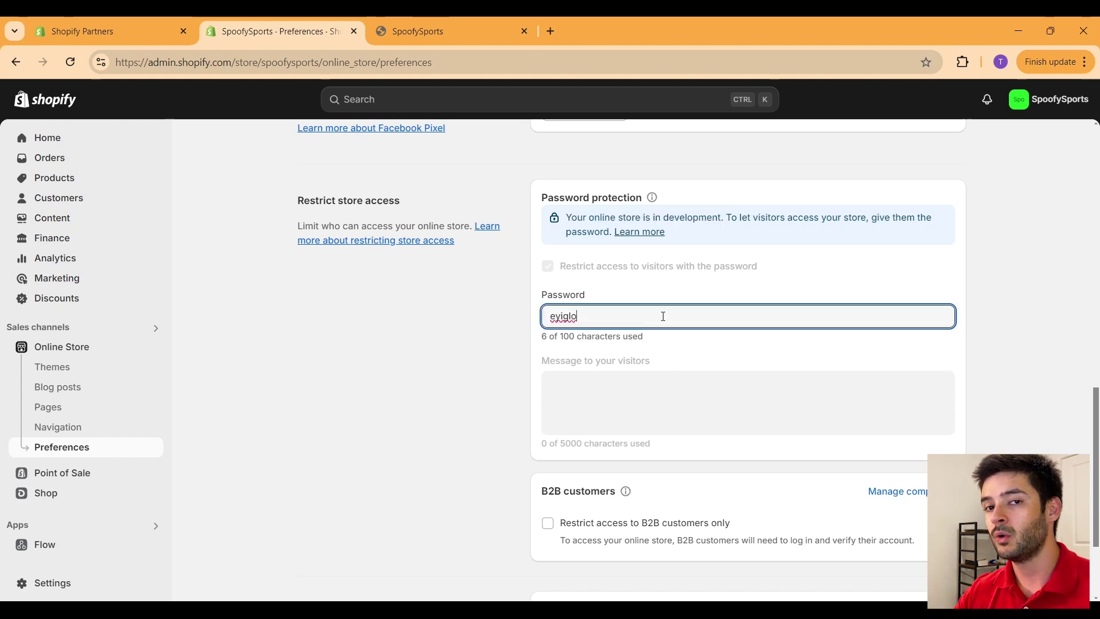